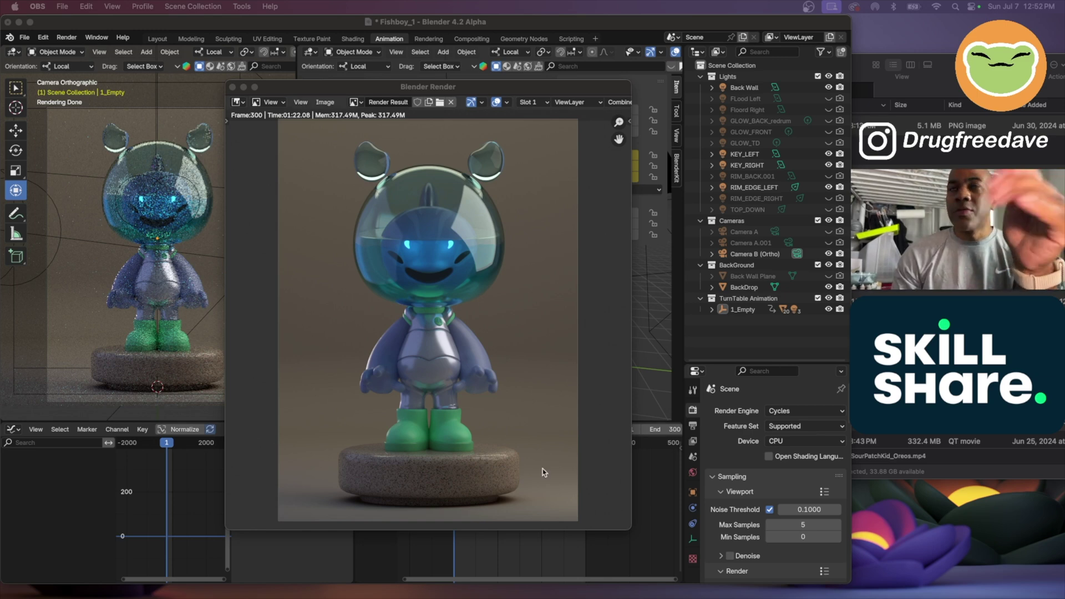
Switch from Blender to Final Cut Pro and open Browser projects, ending on MOBILE_VERT
key("super+h")
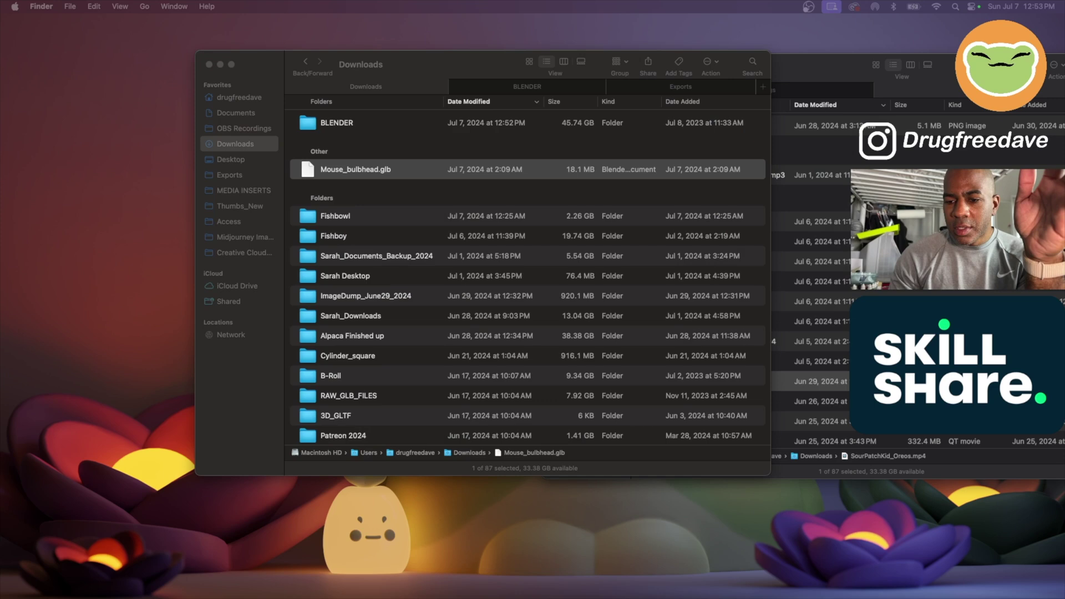
key("super+Tab")
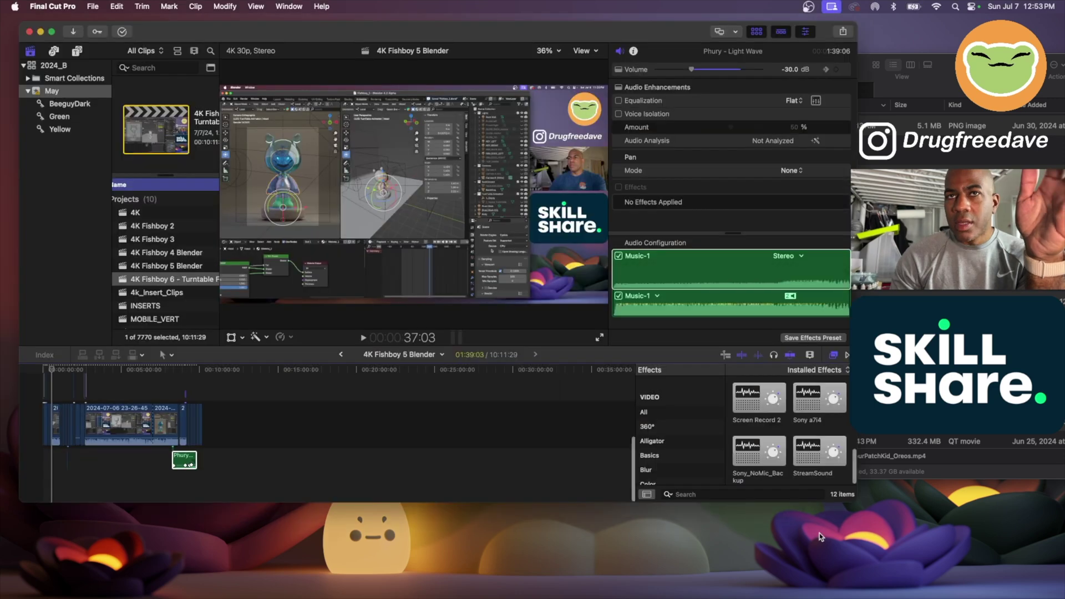
double_click(143, 270)
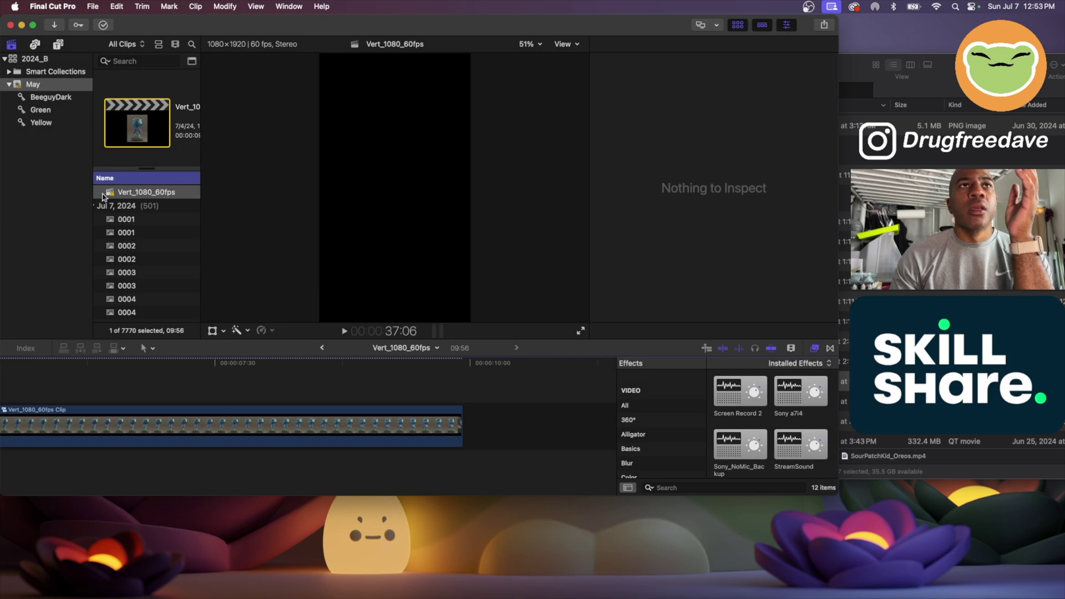
scroll(108, 194, "up", 3)
scroll(108, 194, "up", 2)
double_click(149, 233)
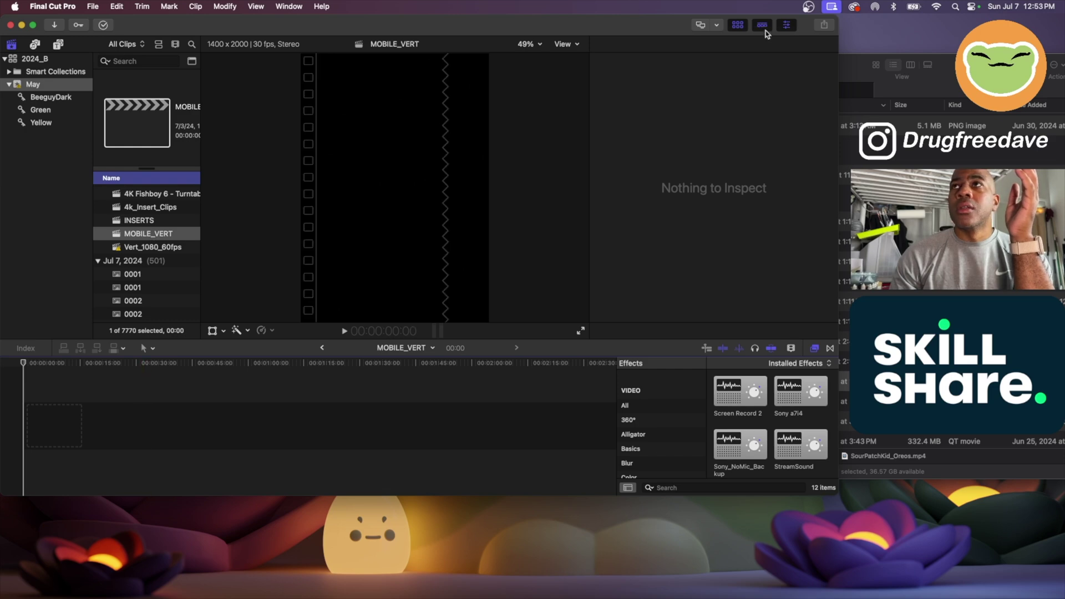
Toggle the inspector, compare the Vert_1080_60fps and MOBILE_VERT details, and reopen MOBILE_VERT
left_click(787, 26)
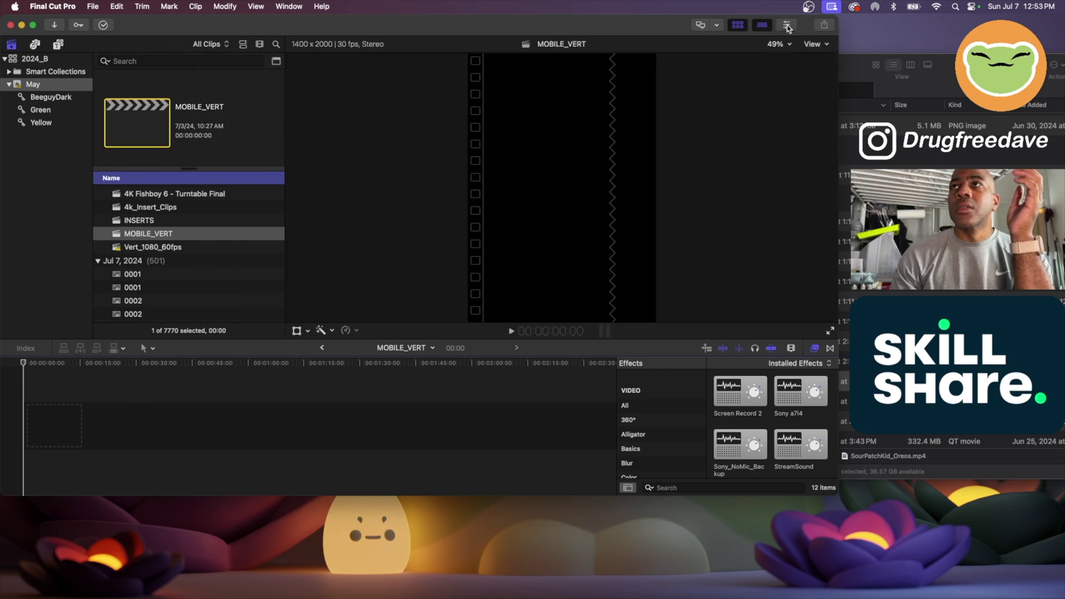
left_click(787, 26)
left_click(716, 29)
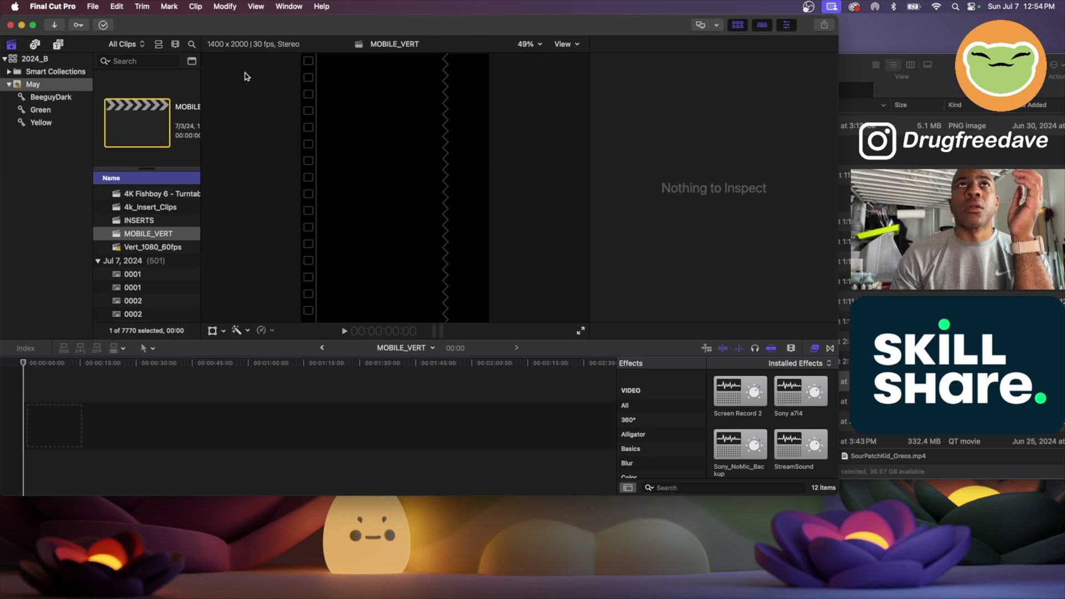
left_click(148, 247)
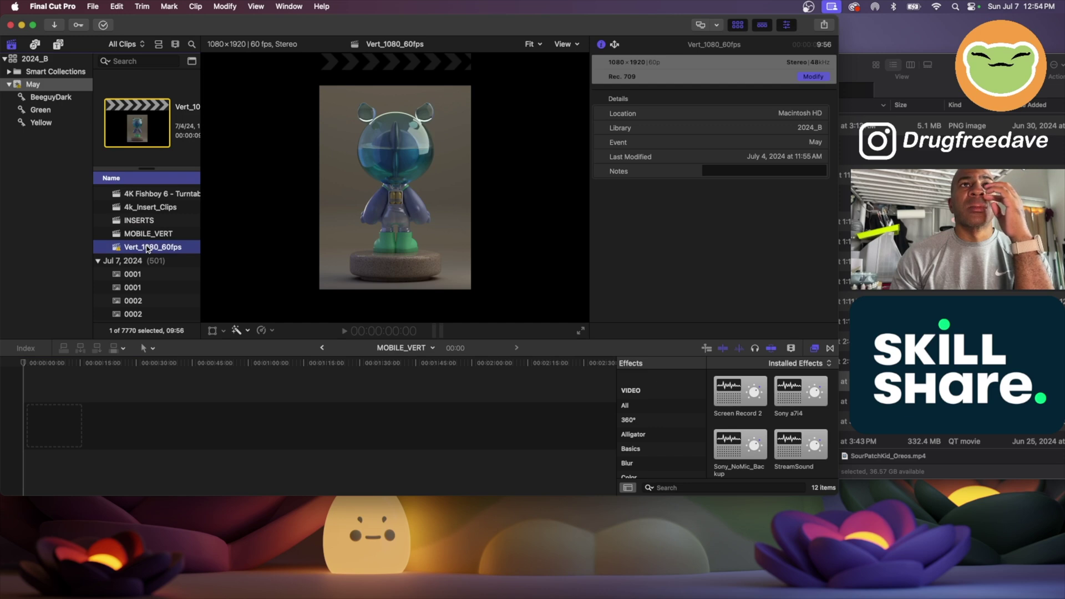
left_click(149, 235)
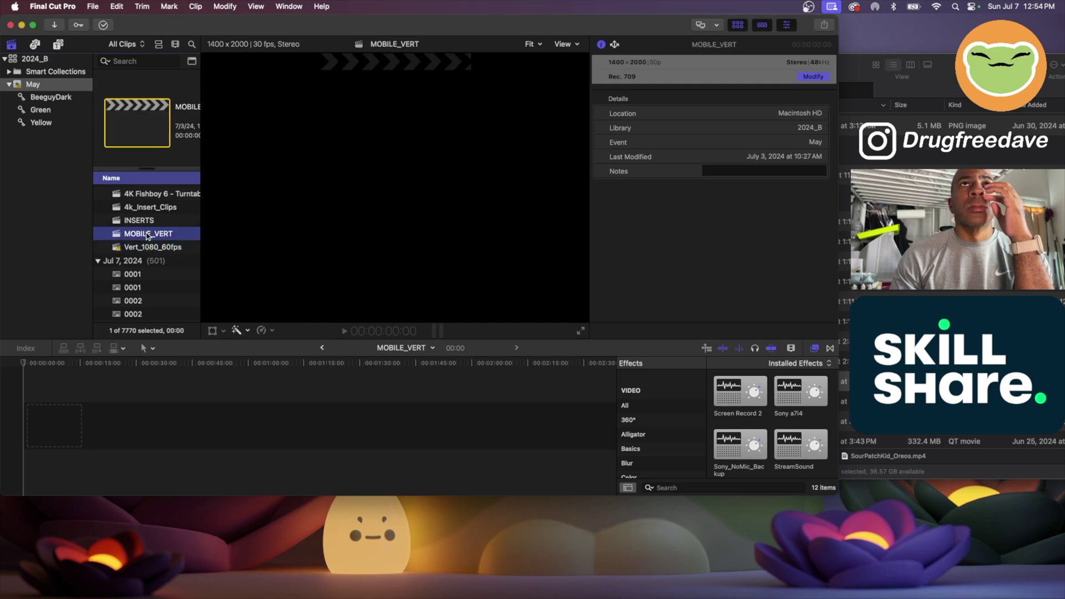
double_click(148, 235)
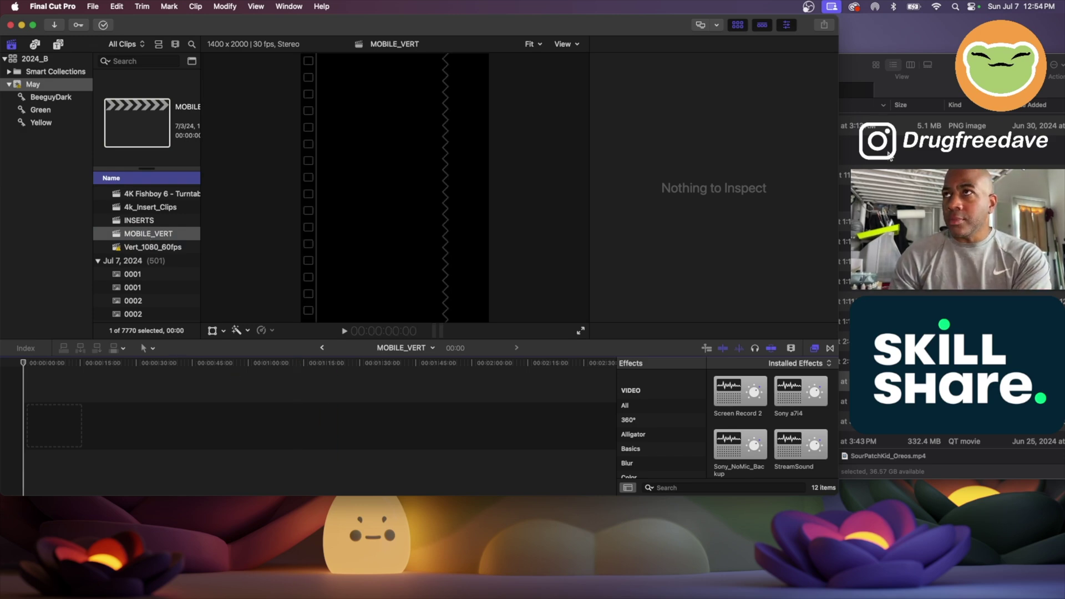
Go to Downloads > BLENDER > TT_Animation in Finder and select all 300 PNG frames
left_click(859, 59)
scroll(811, 161, "up", 5)
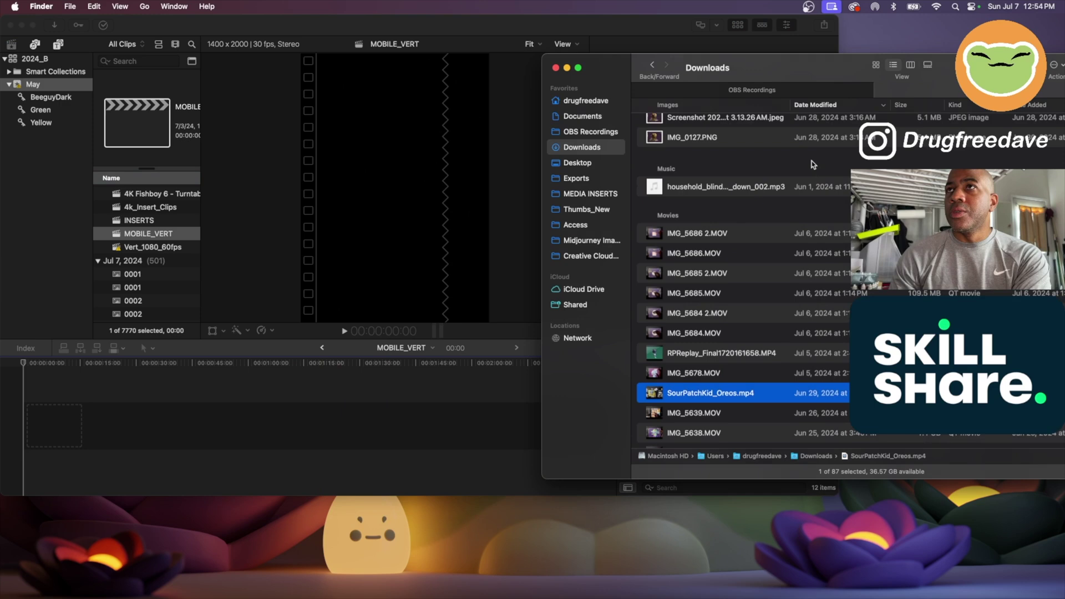
scroll(808, 159, "up", 5)
scroll(807, 158, "up", 5)
scroll(807, 159, "up", 5)
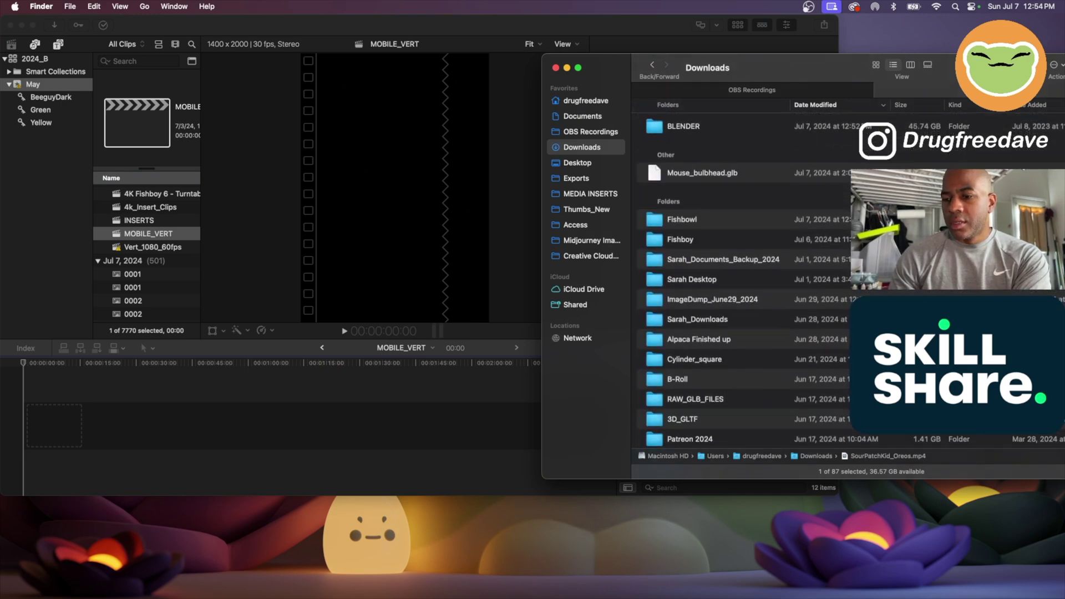
double_click(696, 126)
double_click(696, 126)
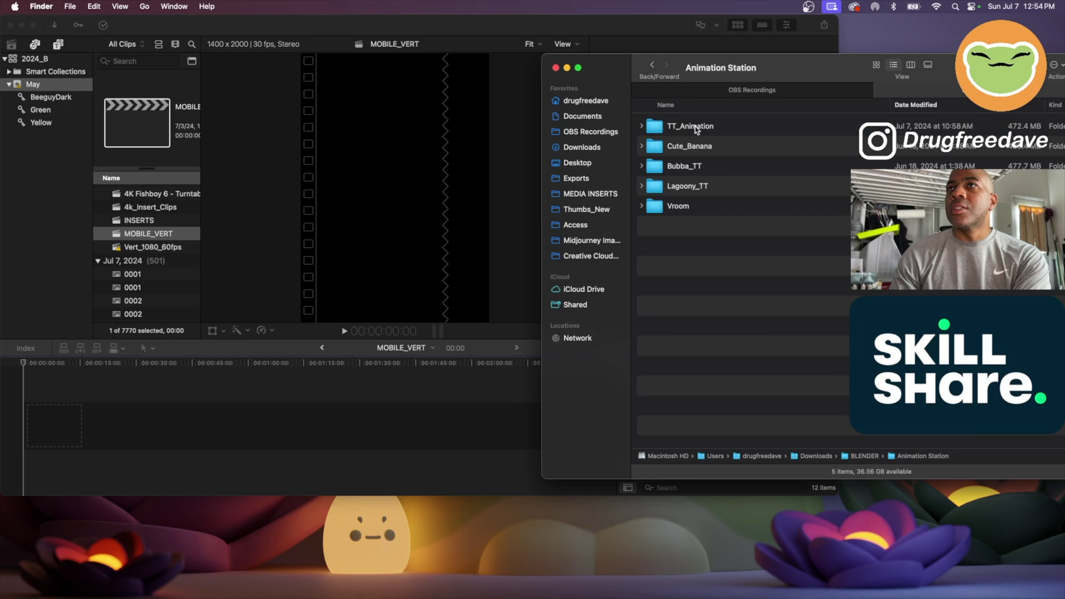
double_click(696, 126)
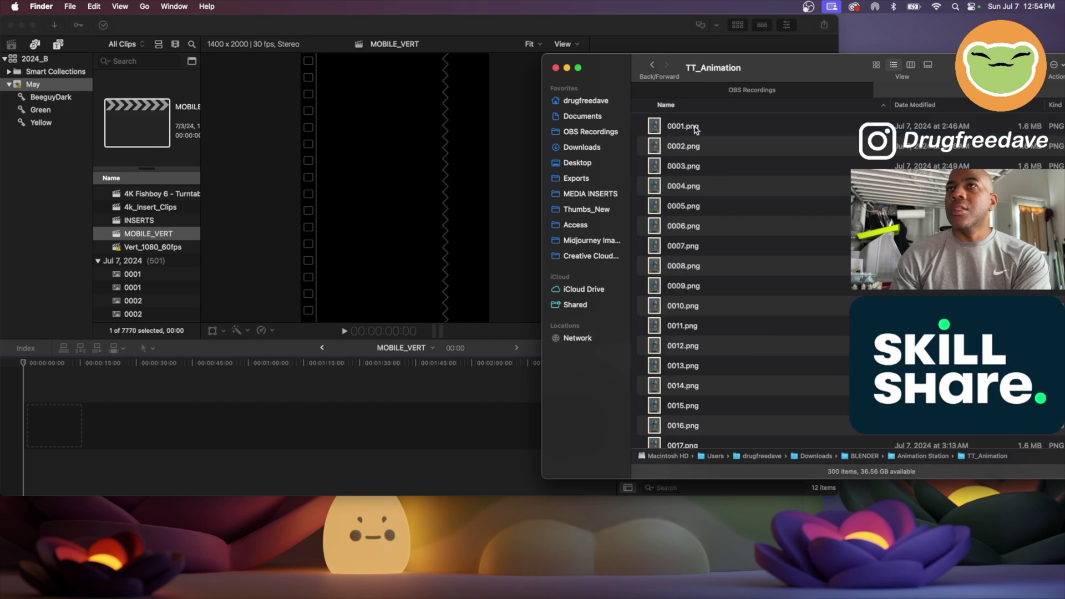
left_click(696, 129)
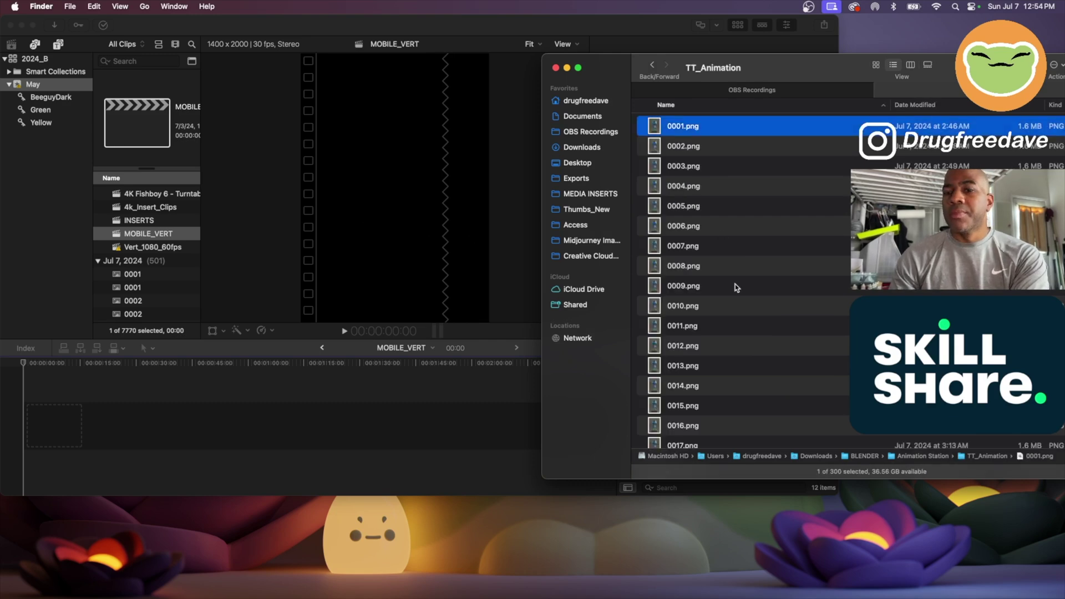
key("super+a")
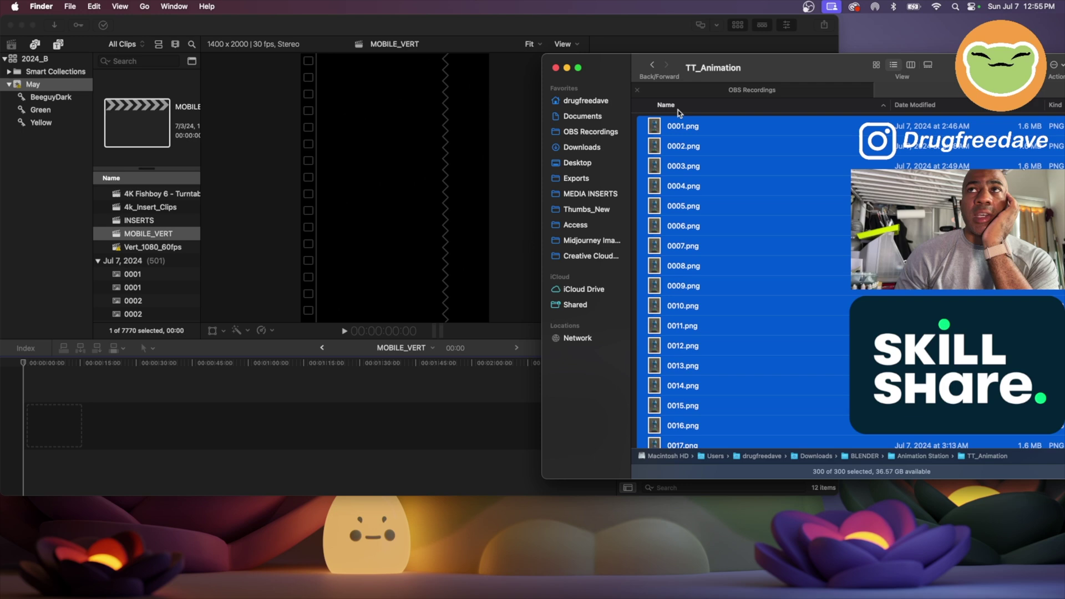
Drag the 300 PNG frames into the timeline and combine them into the compound clip 'MOBILE_VERT Clip'
left_click_drag(676, 139, 365, 379)
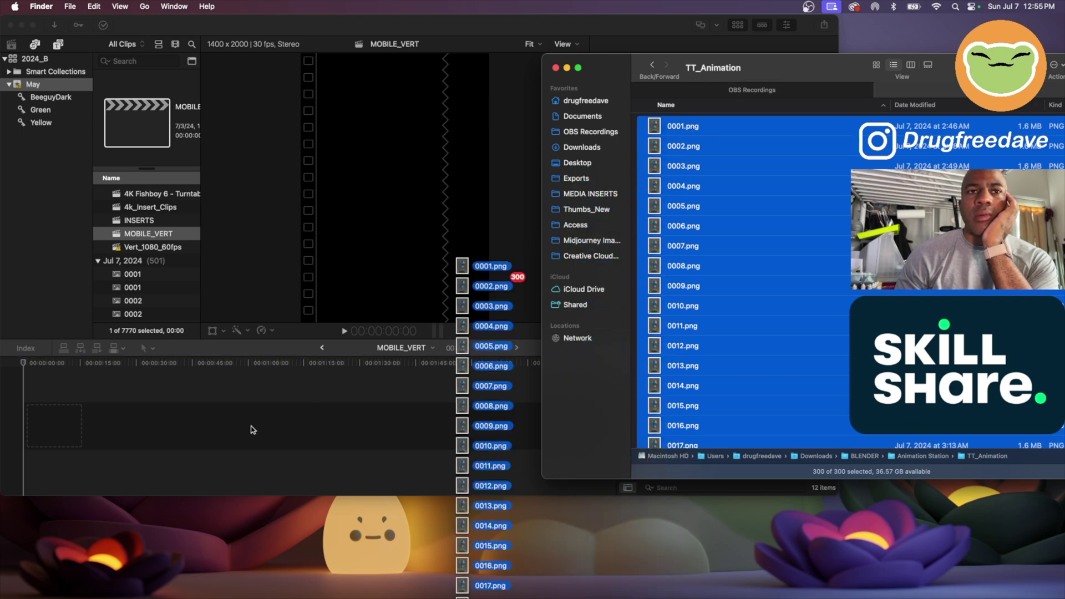
left_click_drag(251, 426, 233, 428)
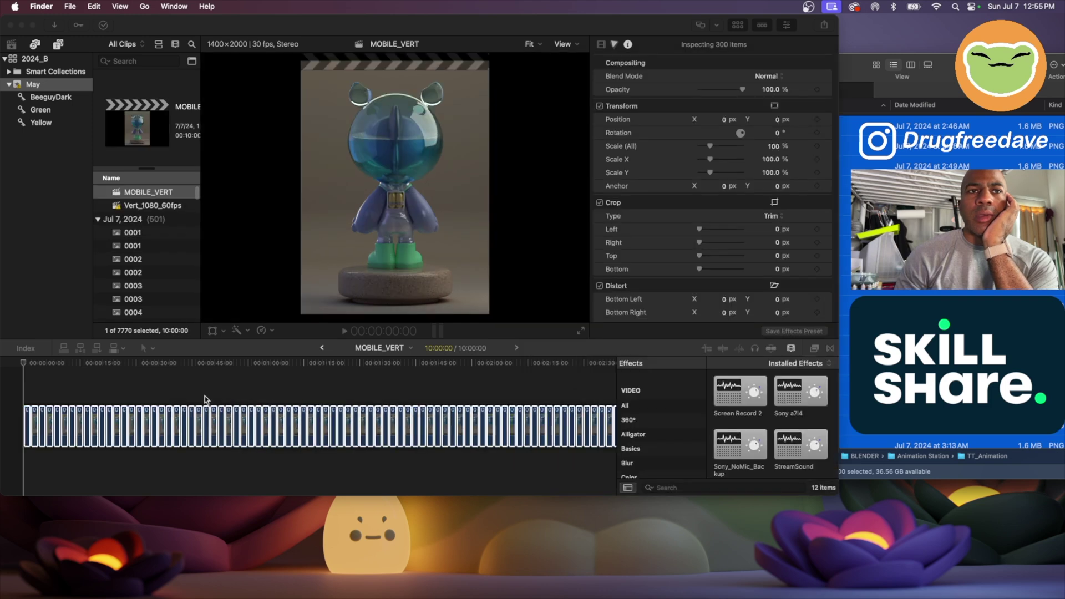
right_click(336, 414)
left_click(372, 392)
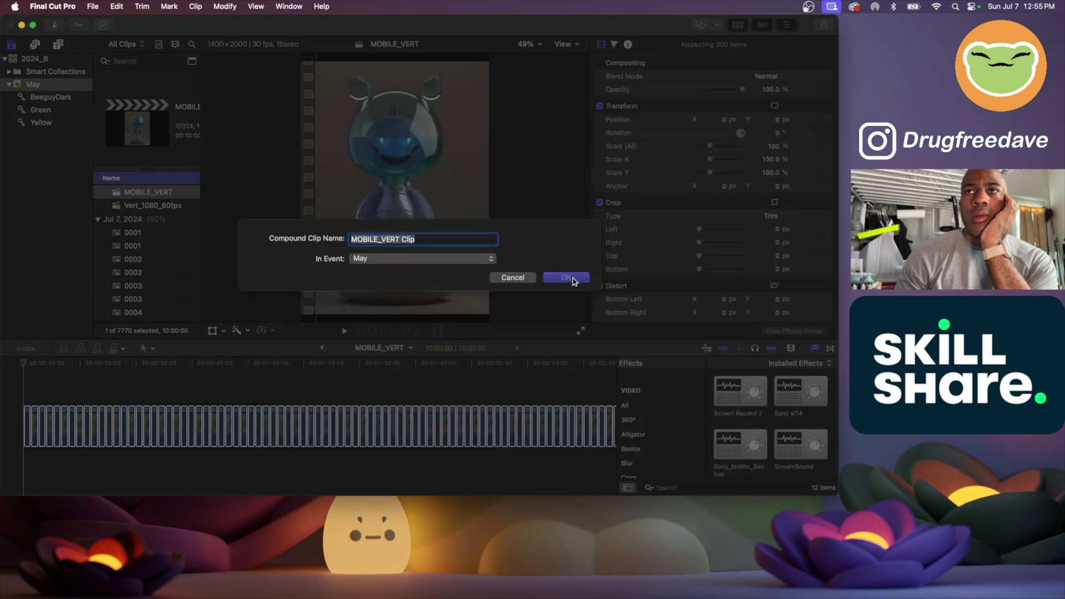
left_click(566, 277)
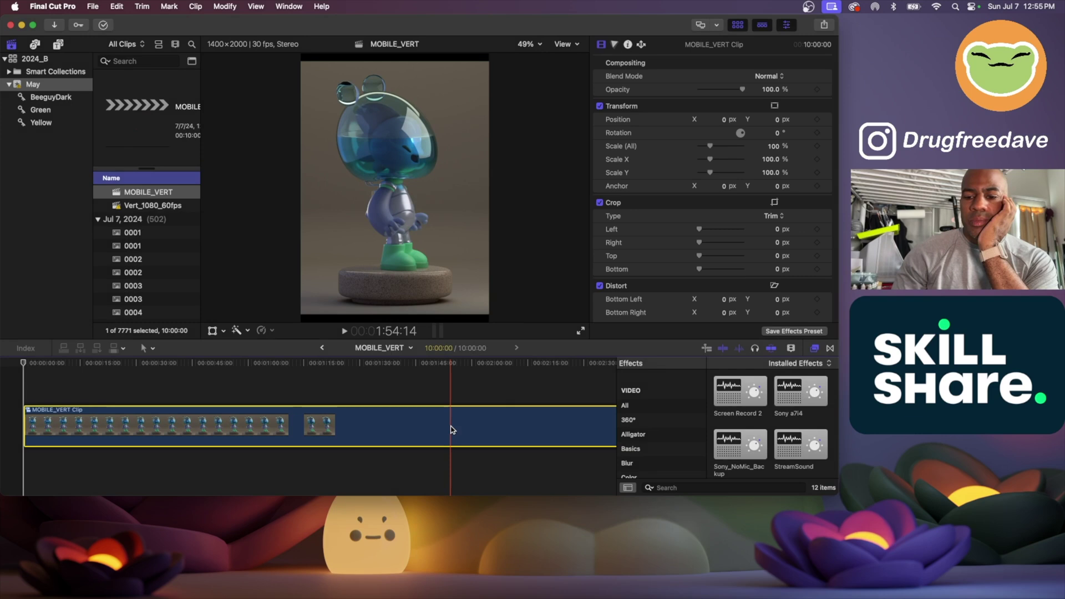
Set the compound clip's custom speed to 6000% and play back the ten-second result
key("ctrl+alt+r")
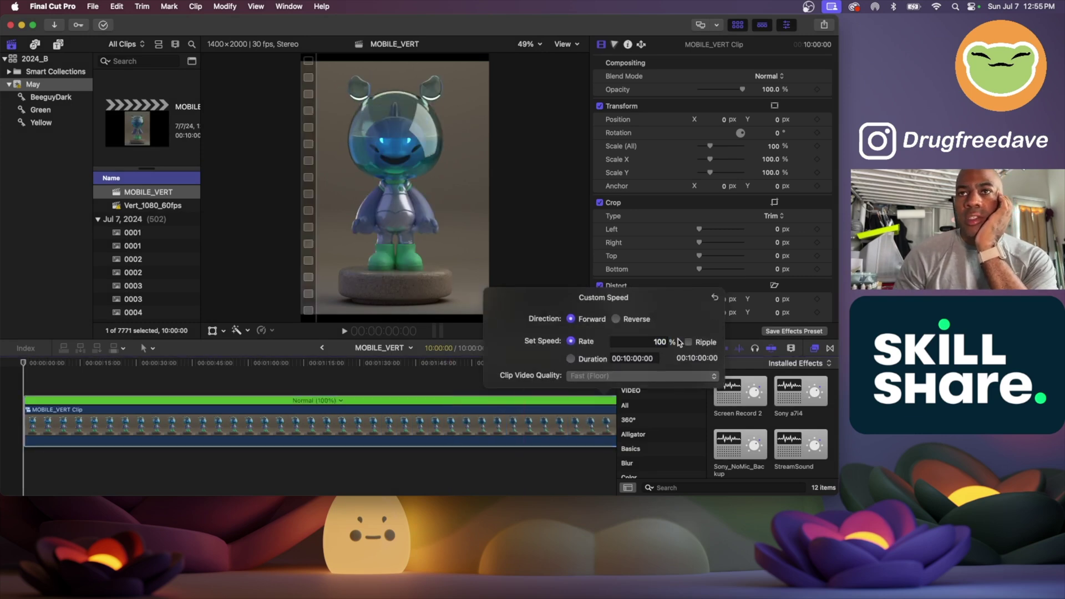
left_click(668, 343)
type("6")
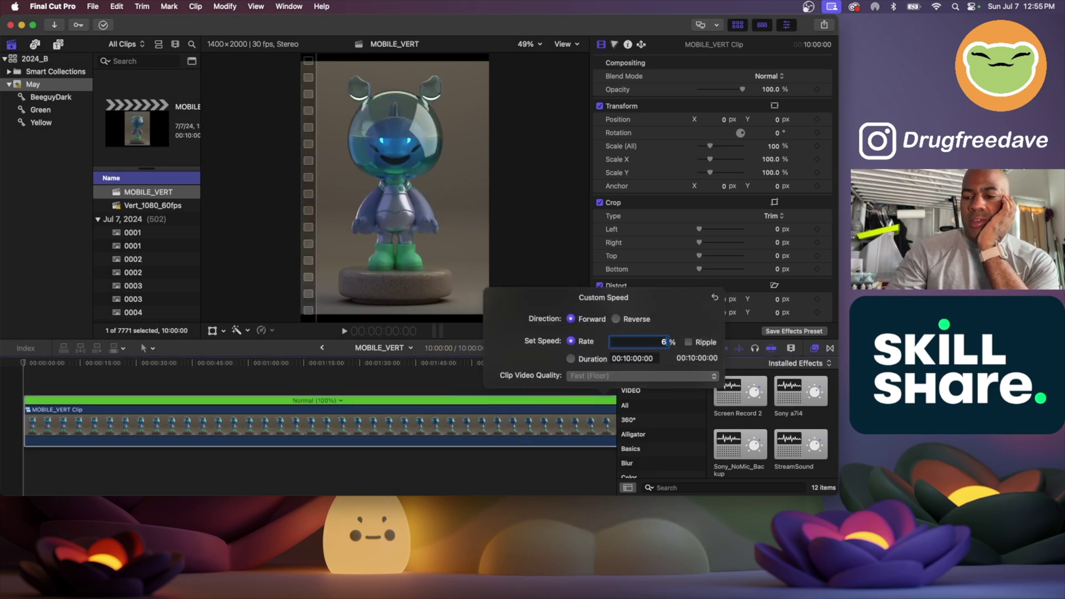
type("000")
key("Return")
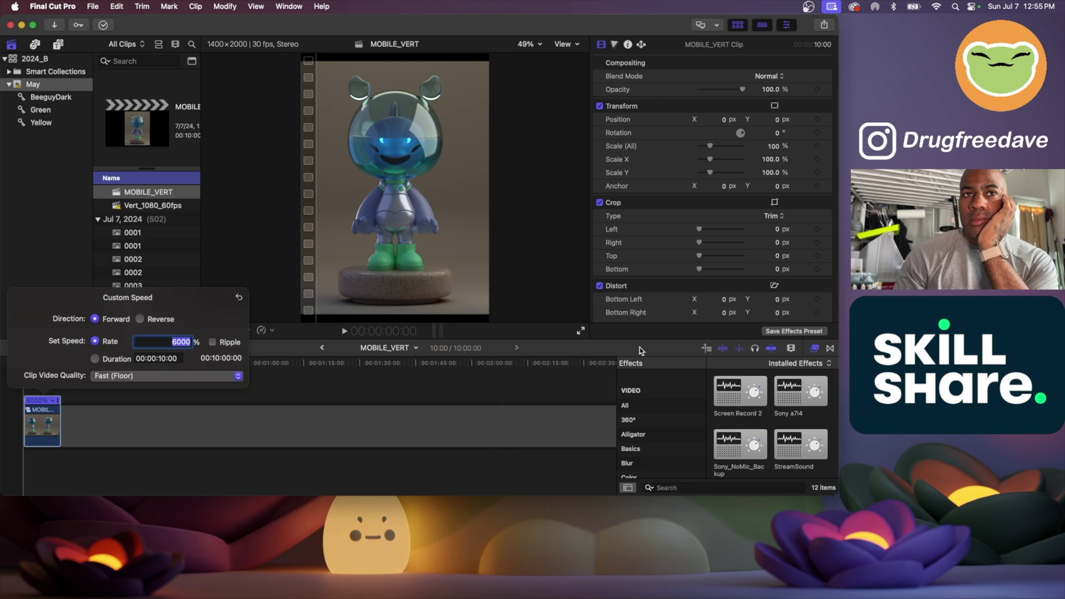
left_click(257, 418)
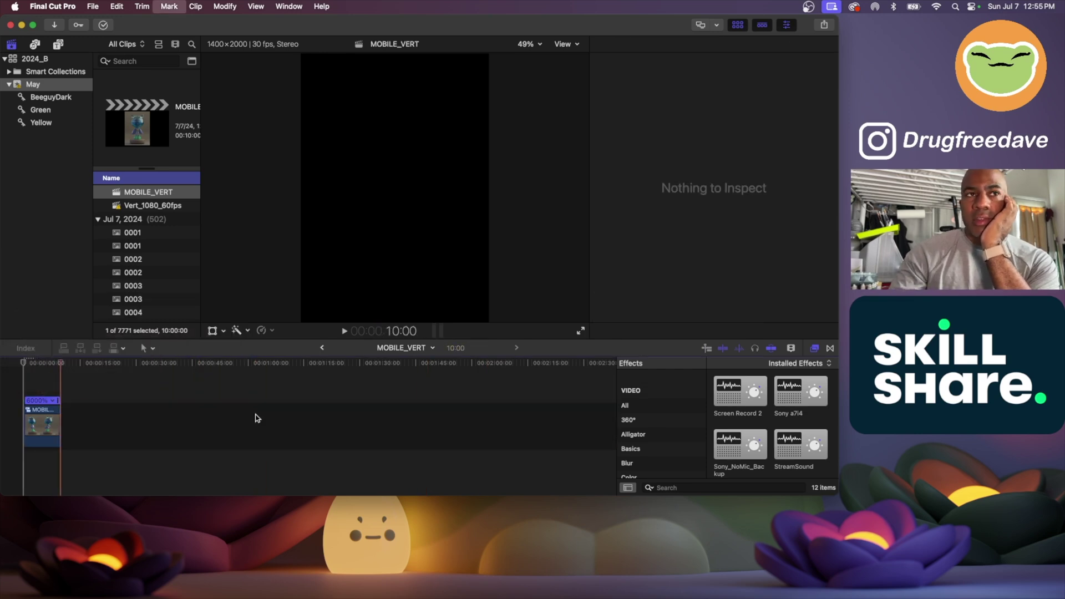
key("space")
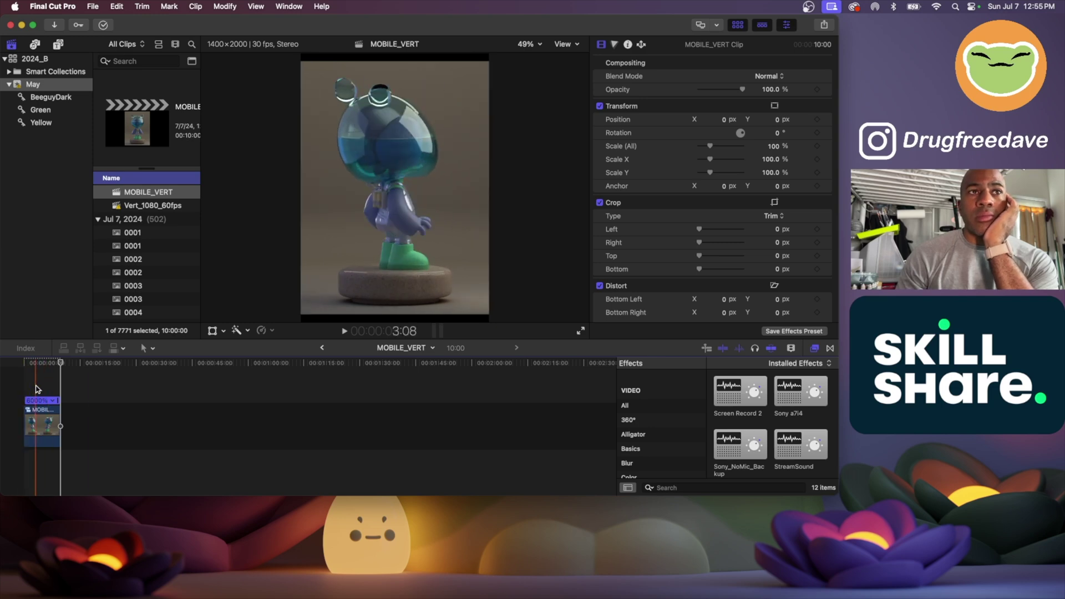
Start a MasterFile share export, check its settings, and title it Fishboy_XL_TT
left_click(824, 26)
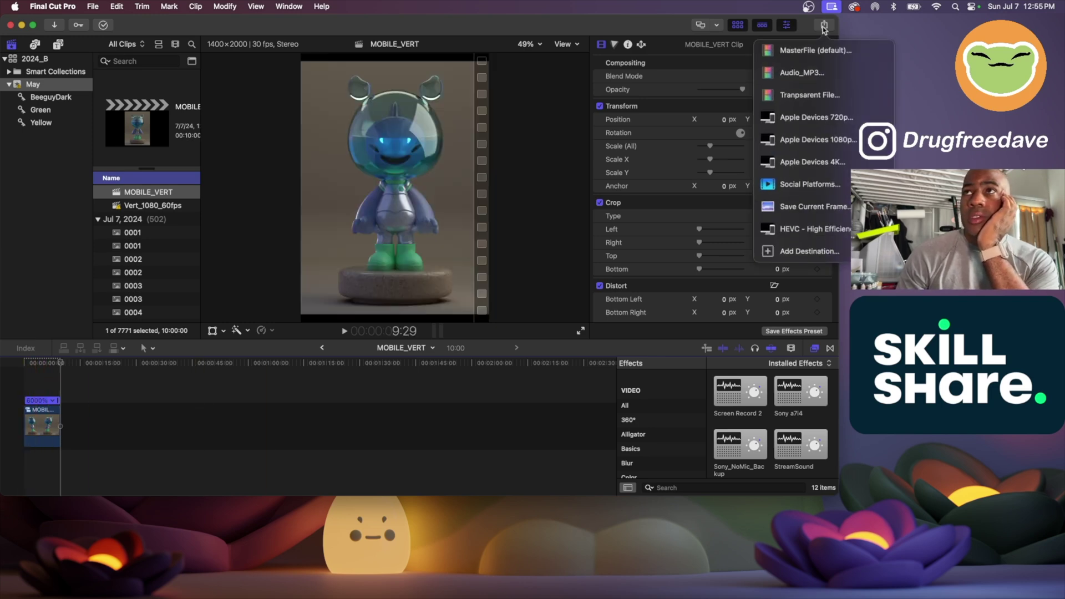
left_click(826, 51)
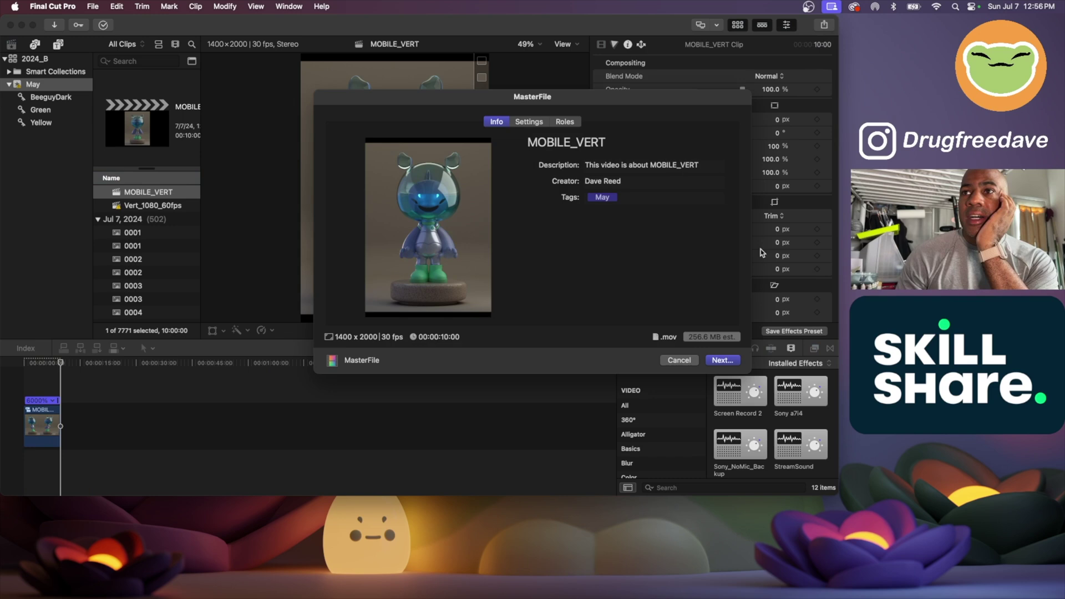
left_click(532, 125)
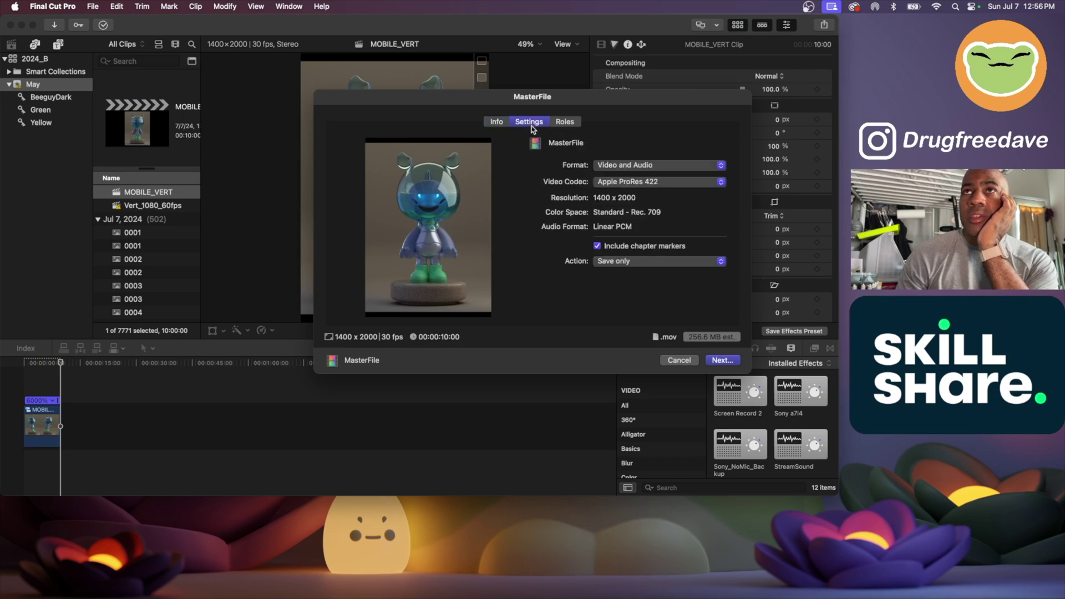
left_click(496, 121)
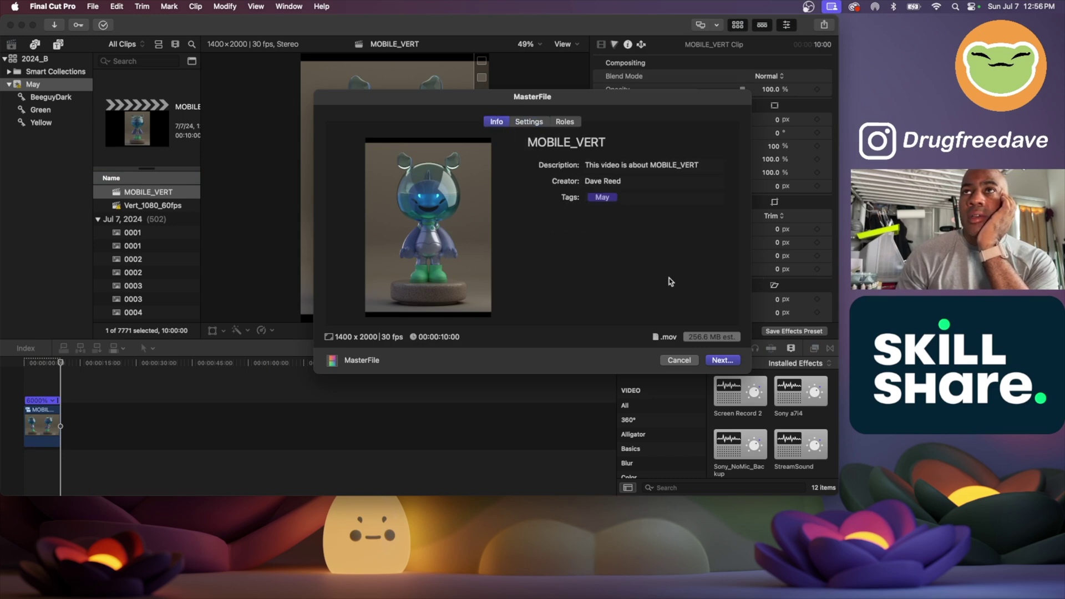
left_click(566, 142)
type("Fi")
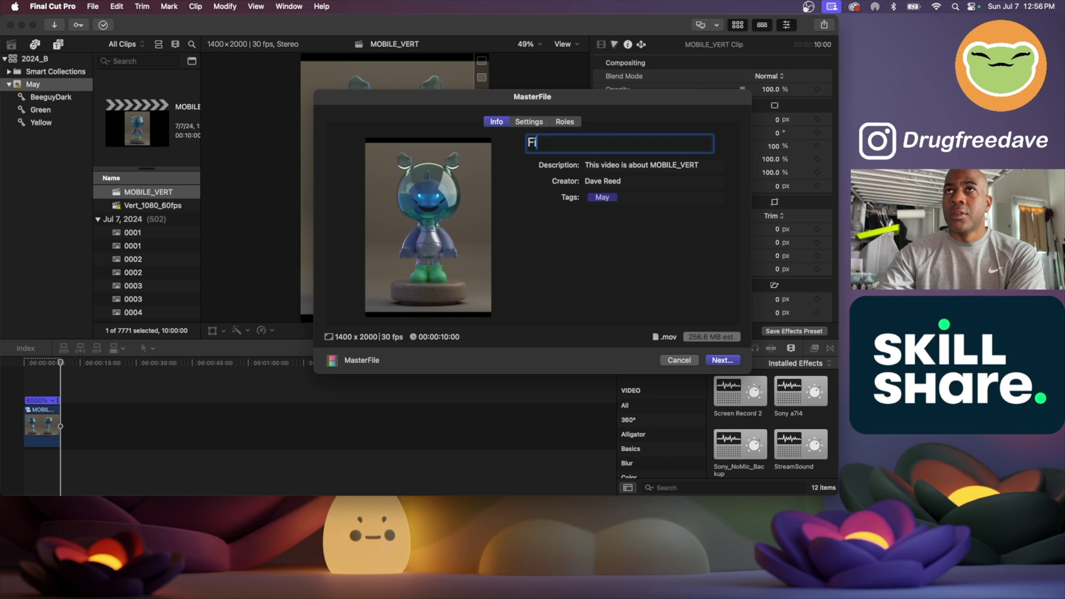
type("shboy_XL")
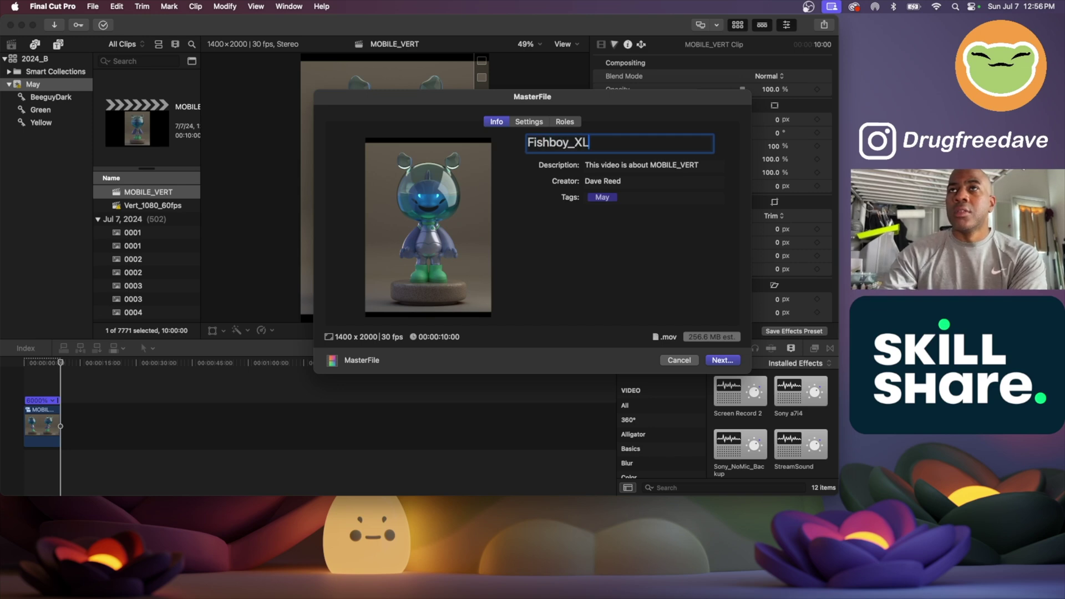
type("_TT")
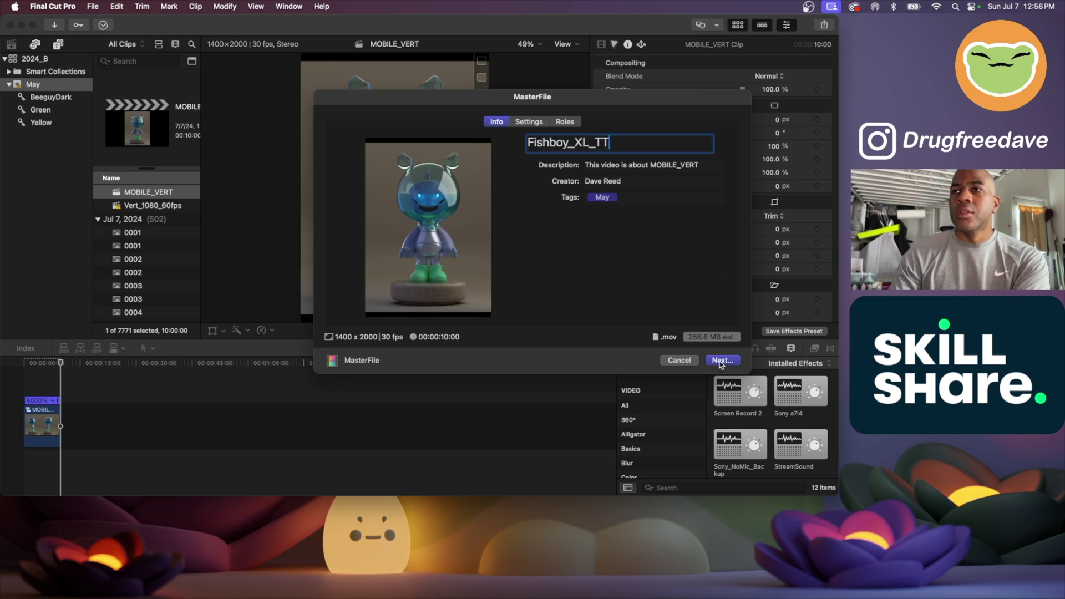
left_click(720, 361)
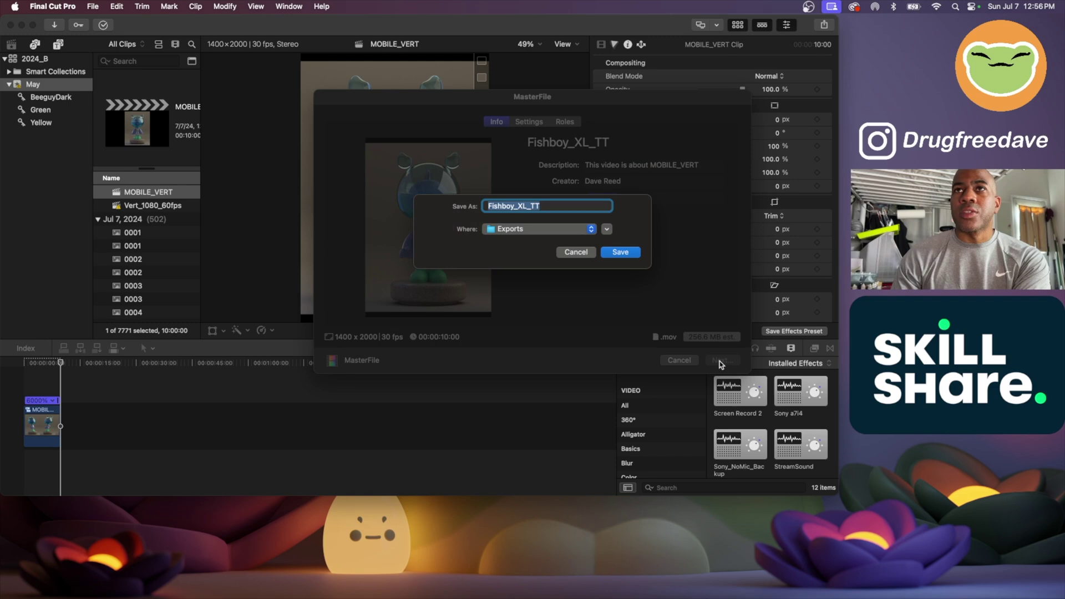
Save the MasterFile into Exports, then start an Apple Devices 4K export and review its settings
left_click(620, 253)
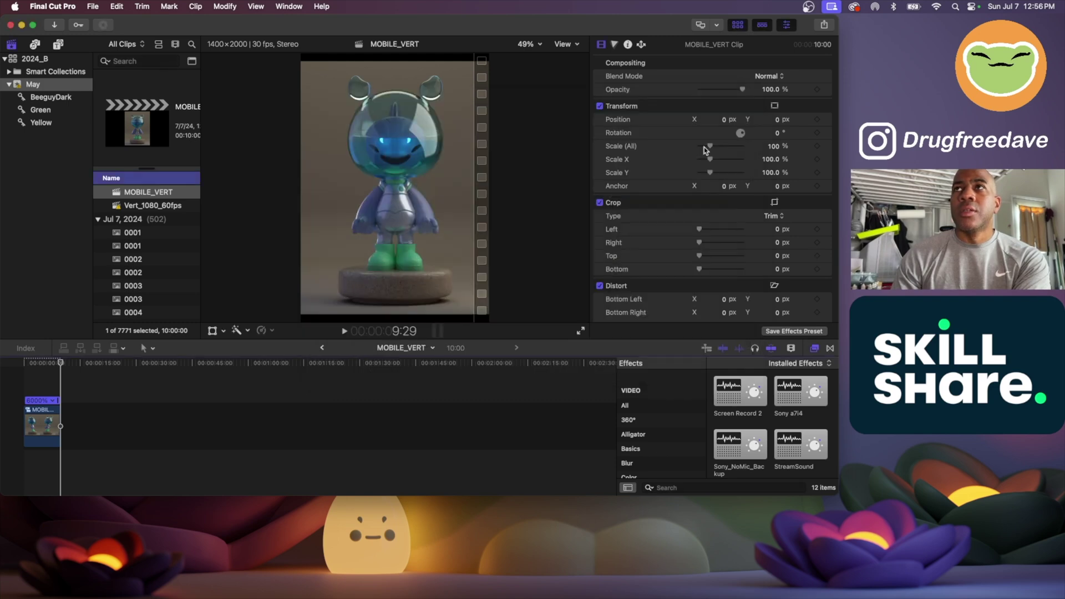
left_click(824, 24)
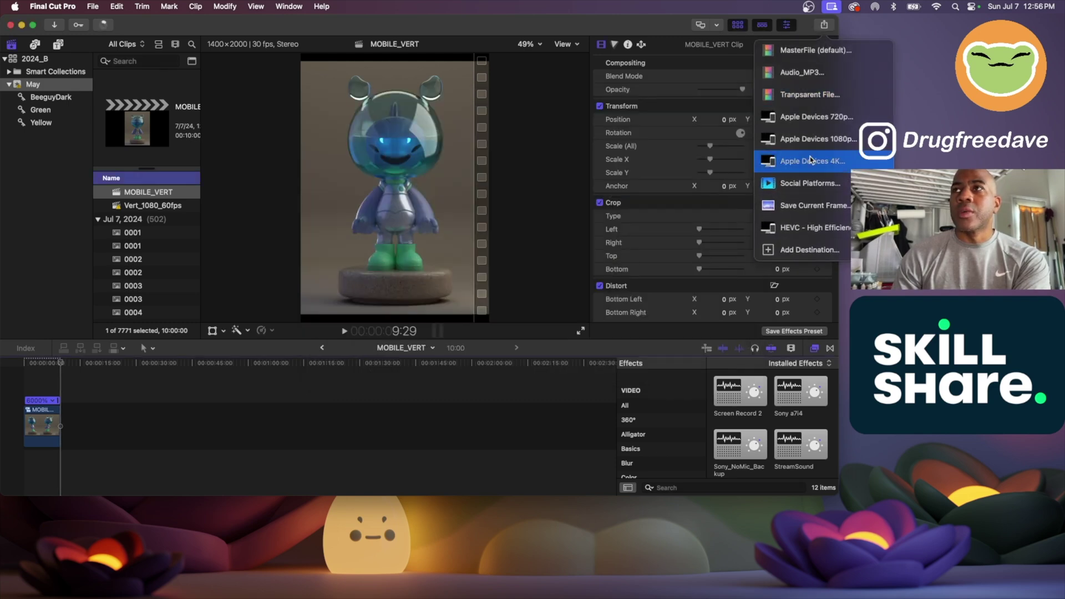
left_click(811, 160)
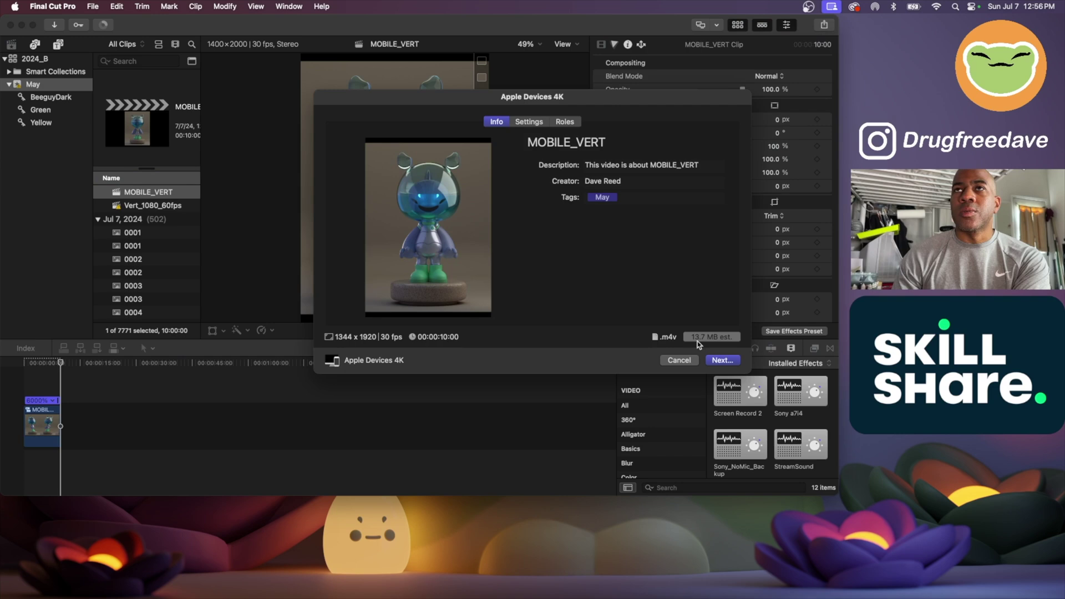
left_click(529, 123)
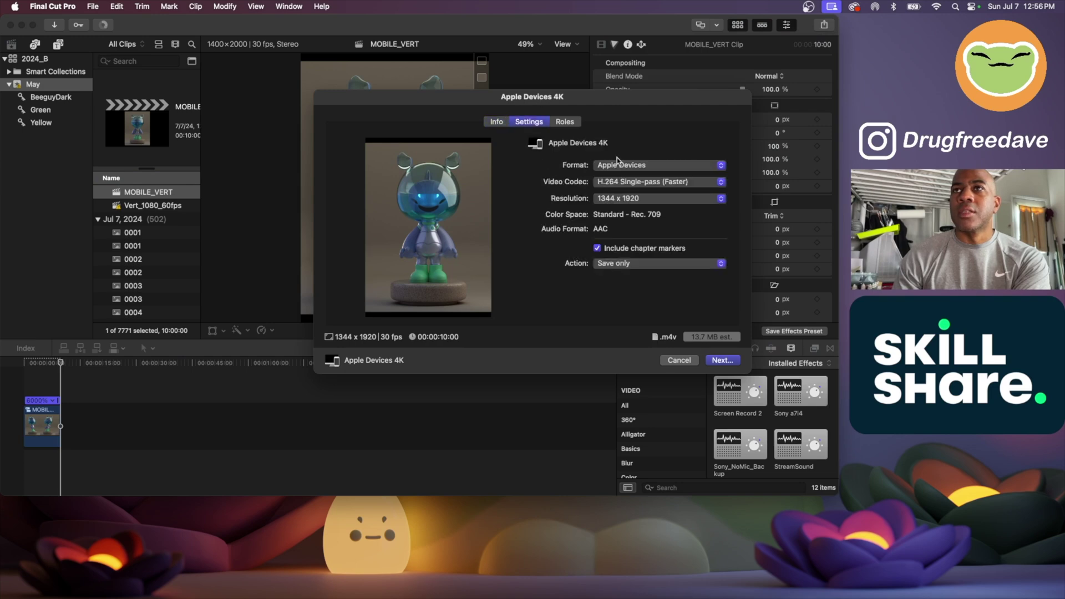
left_click(493, 123)
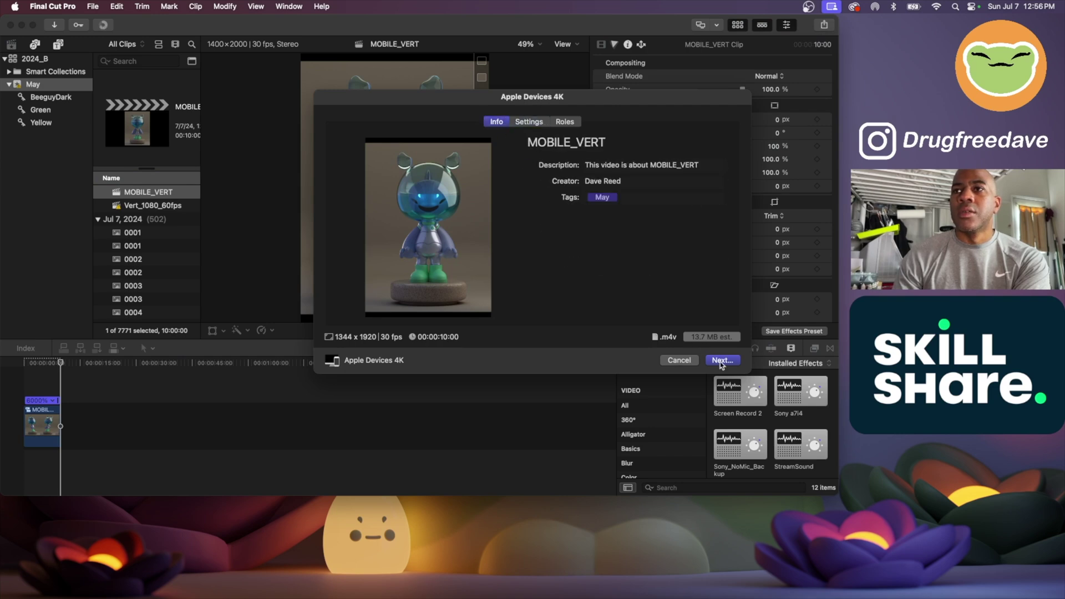
Title the 4K export Fishboy_SM_TT and save it into the Exports folder
left_click(597, 142)
type("Fishboy_SM)")
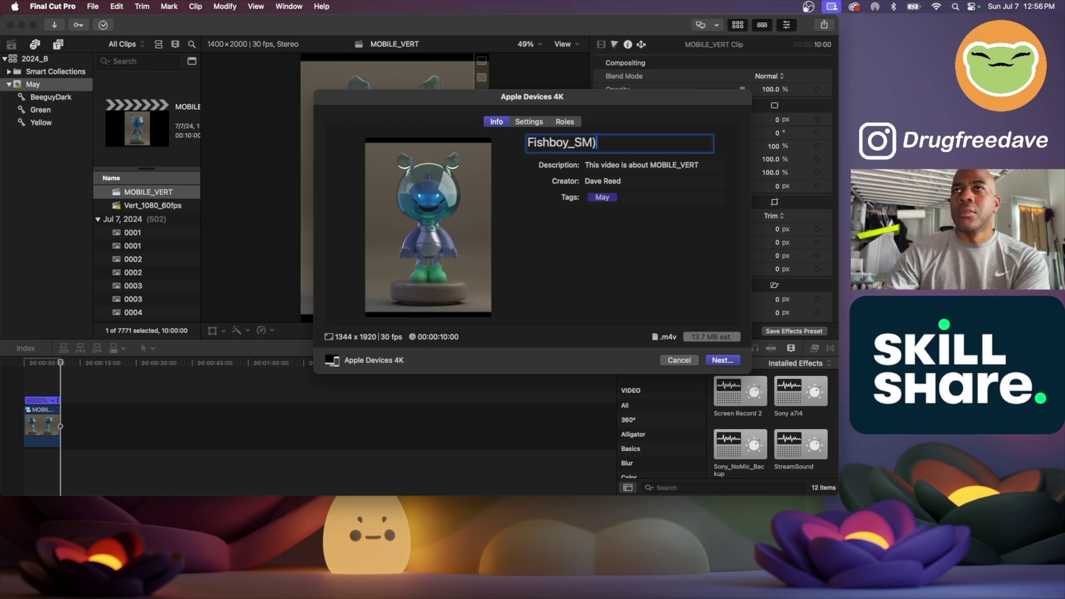
key("BackSpace")
type("TT")
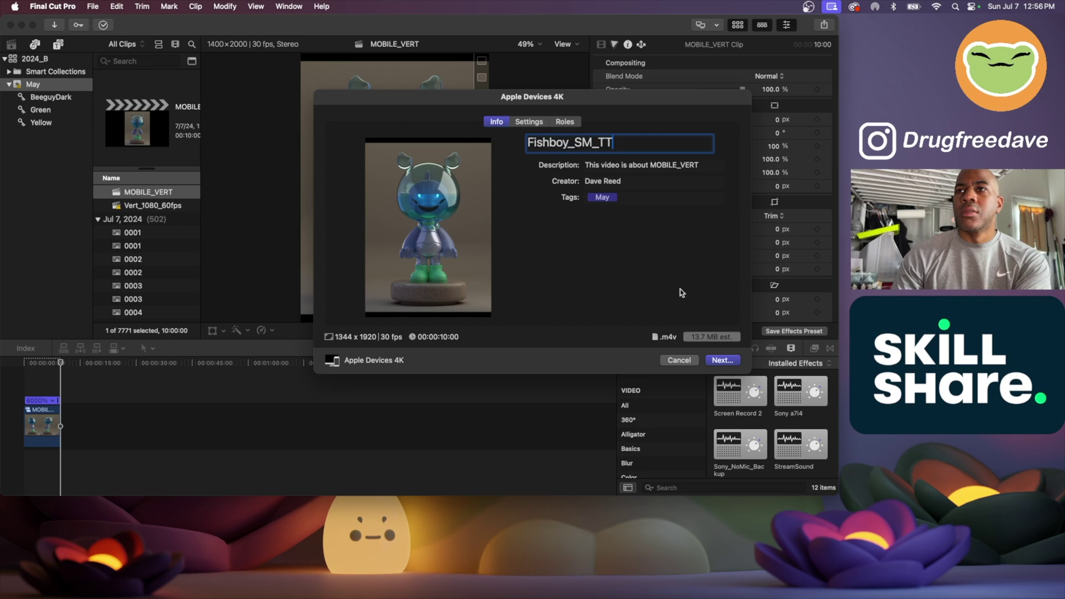
left_click(721, 360)
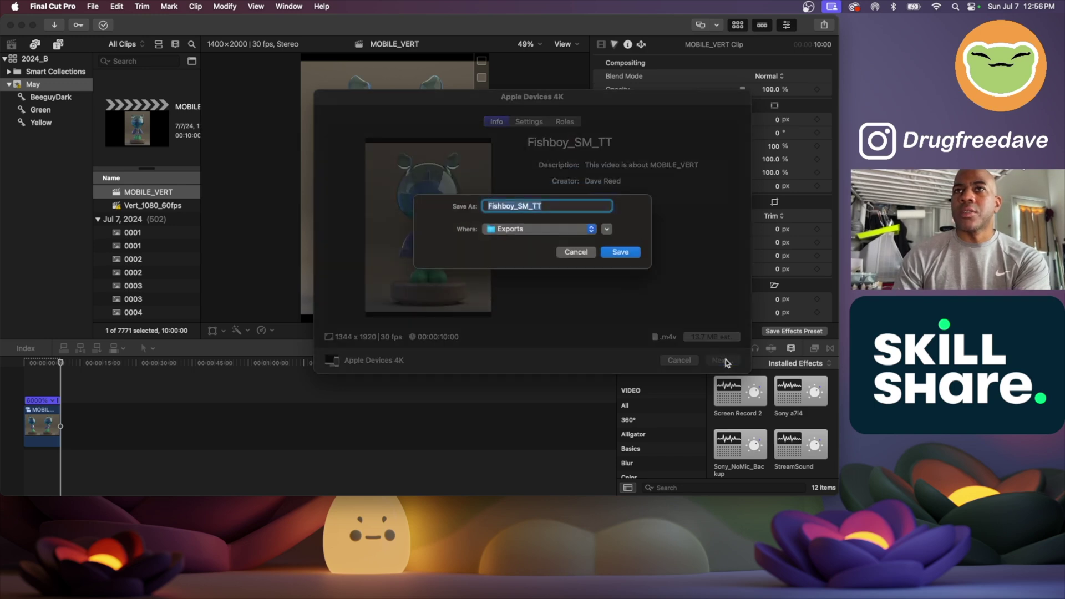
left_click(620, 253)
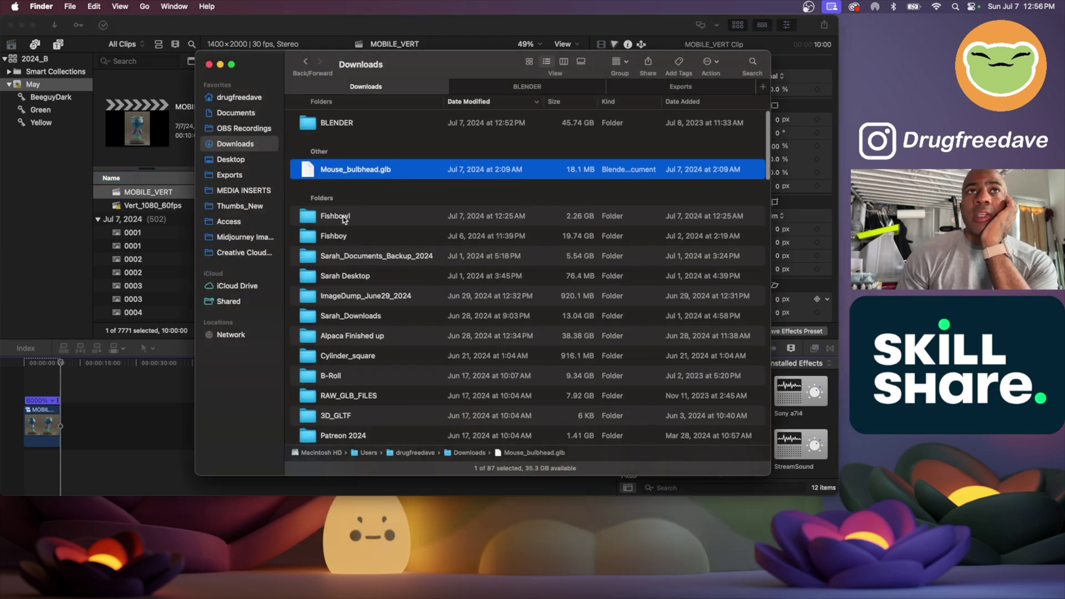
Preview Fishboy_XL_TT.mov and Fishboy_SM_TT.m4v from the Exports folder in Quick Look
left_click(248, 176)
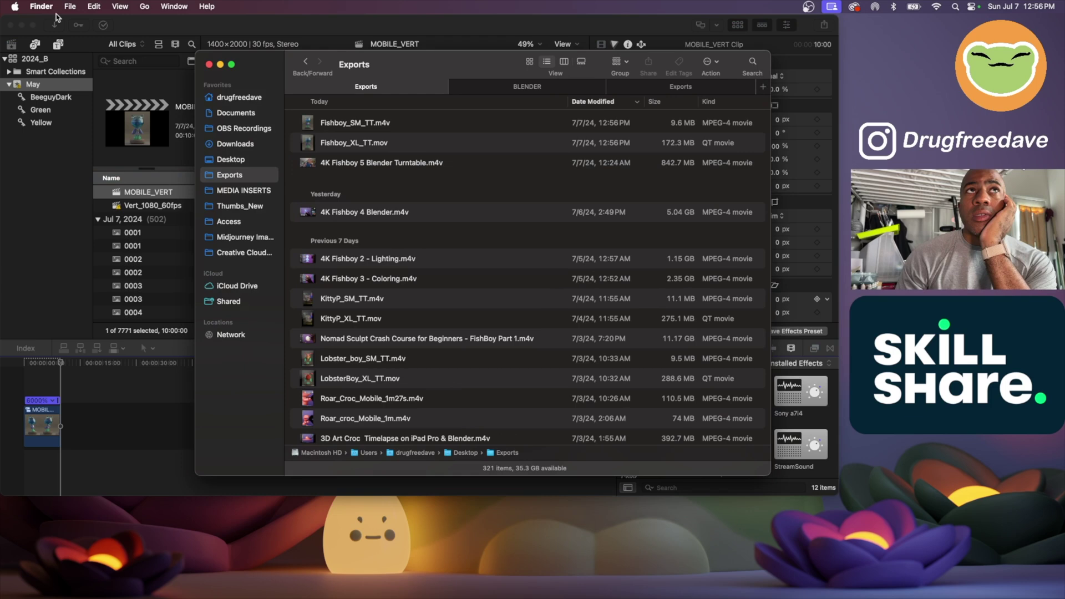
left_click(22, 25)
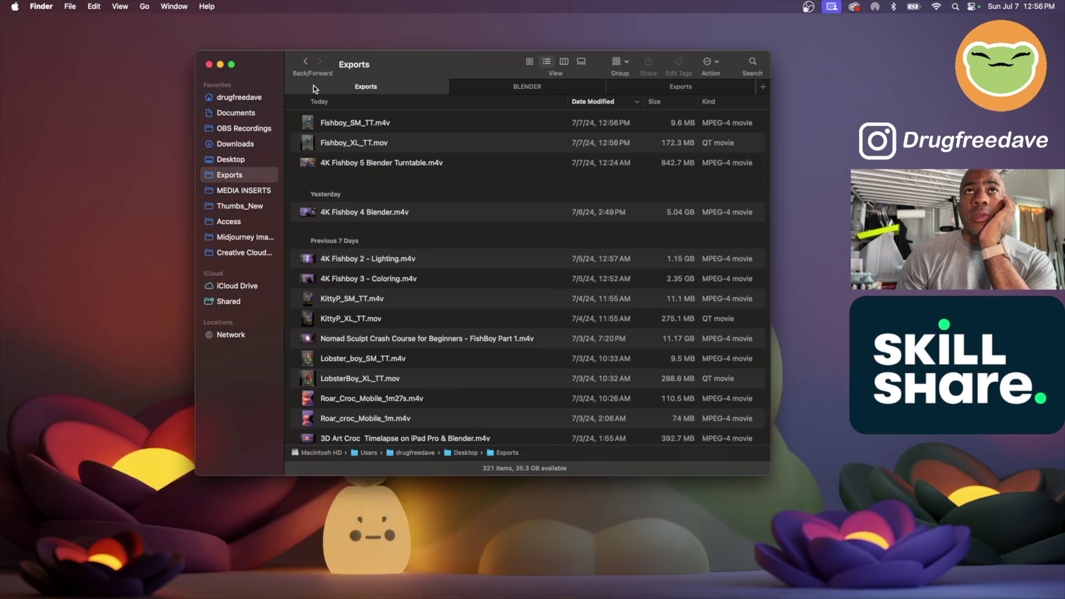
left_click(355, 144)
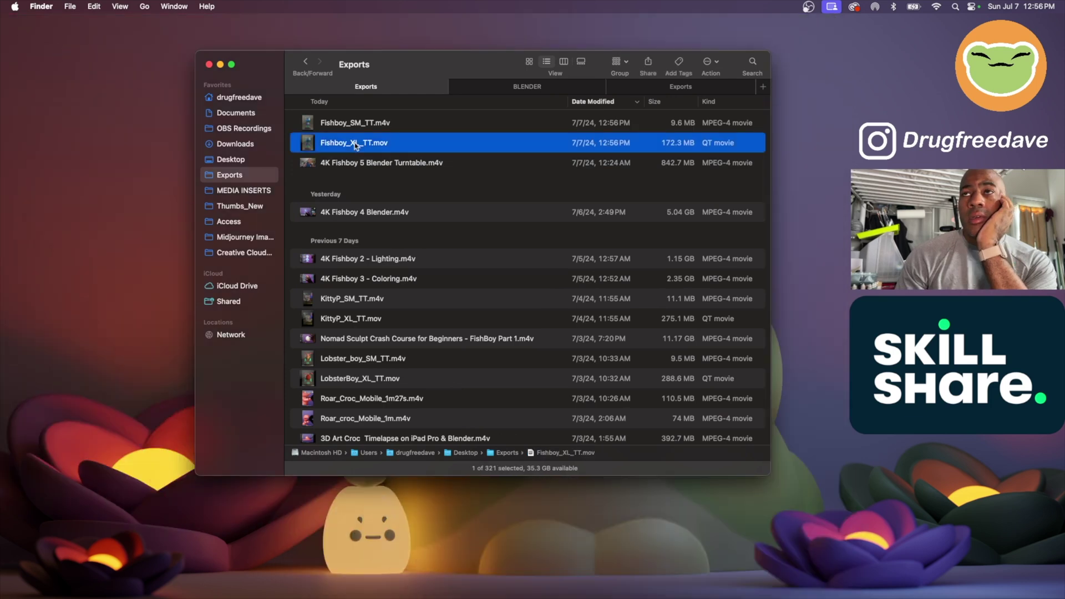
key("space")
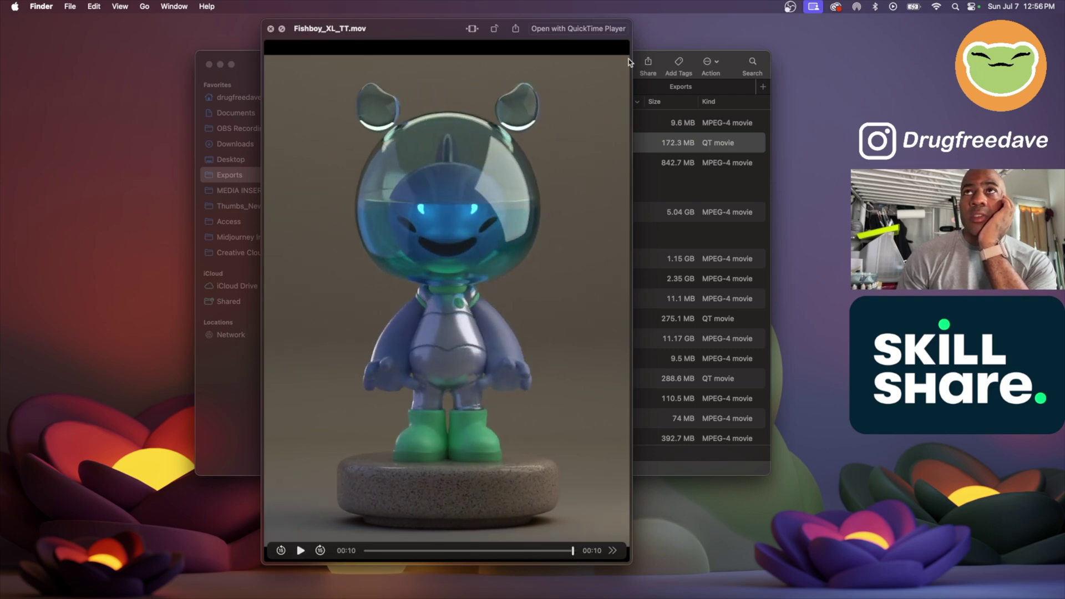
key("Up")
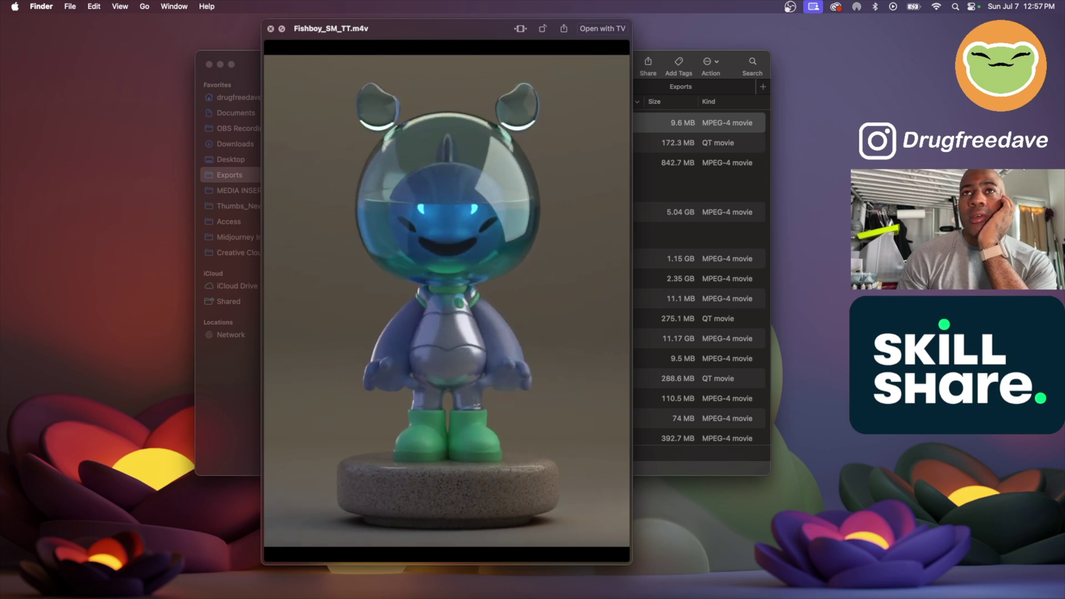
left_click(270, 28)
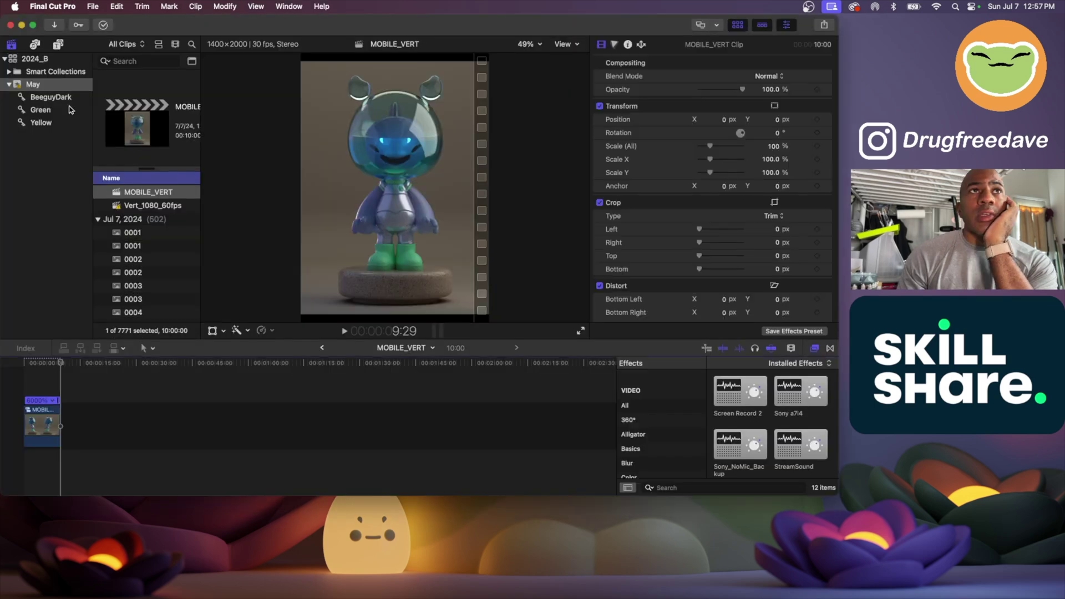
Open the 4K project from the Browser's Projects group and review its IMG_5664–IMG_5667 timeline
scroll(145, 248, "up", 4)
scroll(145, 257, "up", 2)
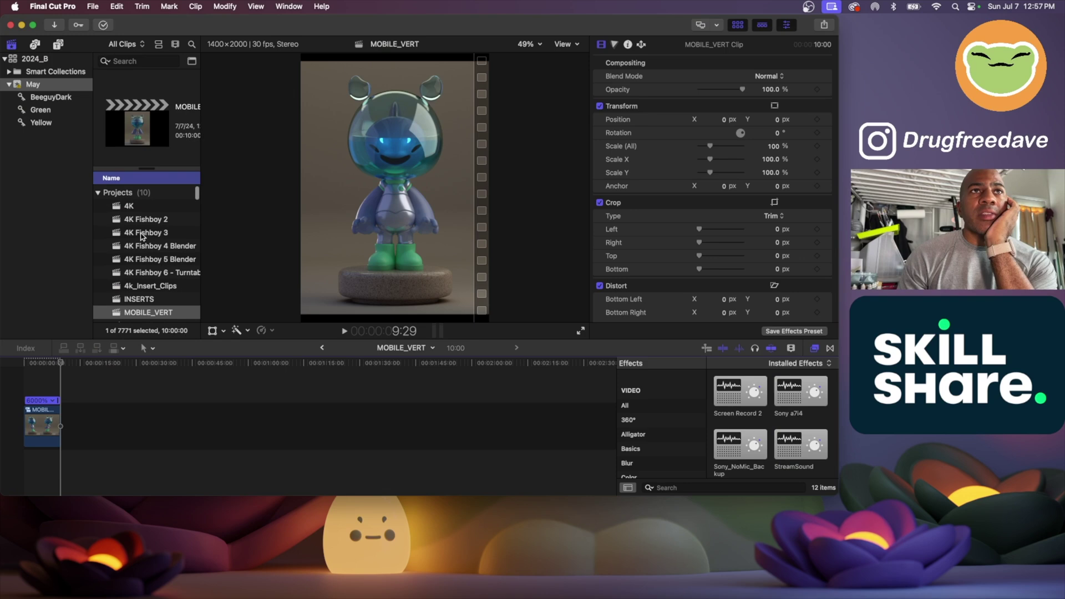
scroll(148, 256, "up", 2)
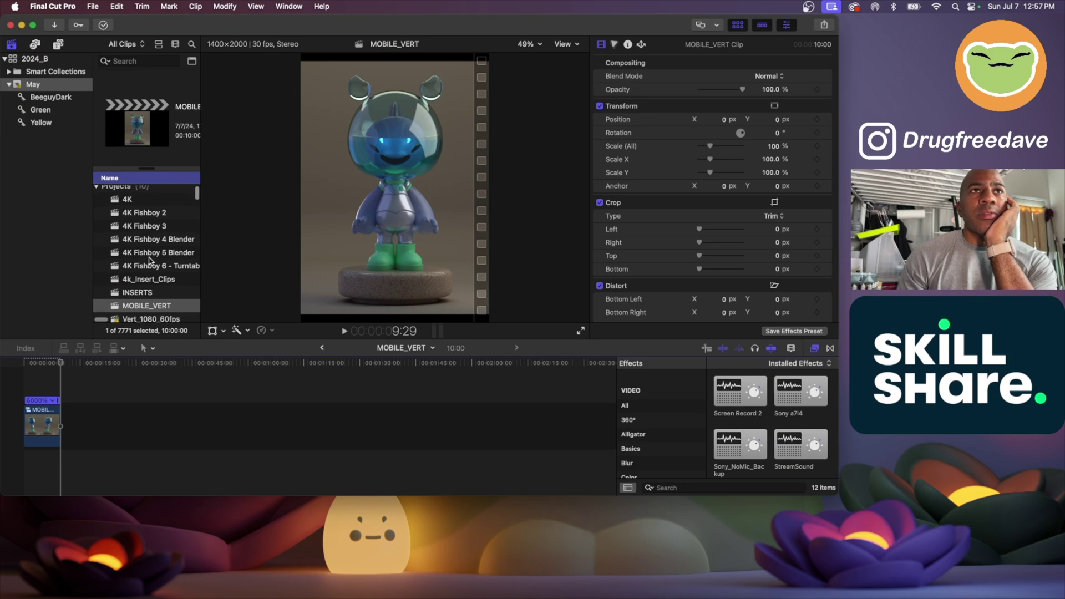
double_click(145, 209)
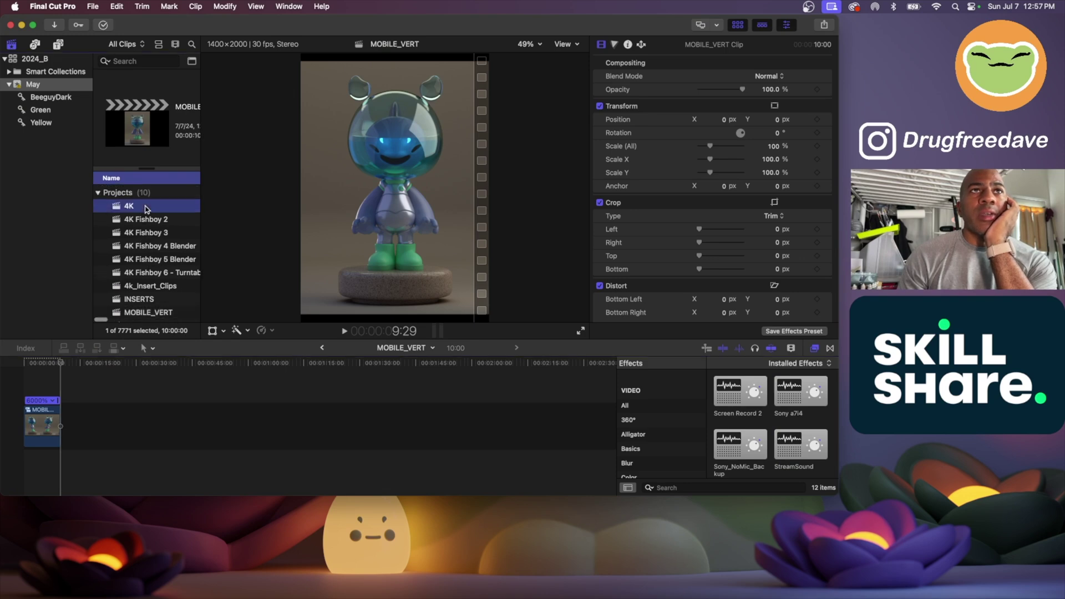
scroll(145, 225, "down", 1)
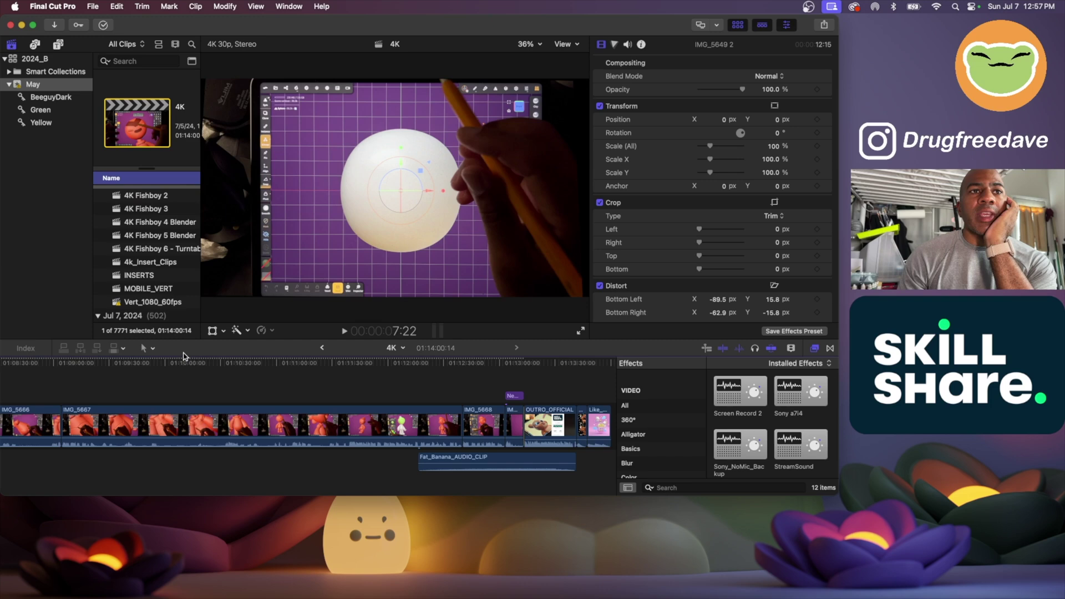
left_click(201, 396)
scroll(166, 395, "down", 5)
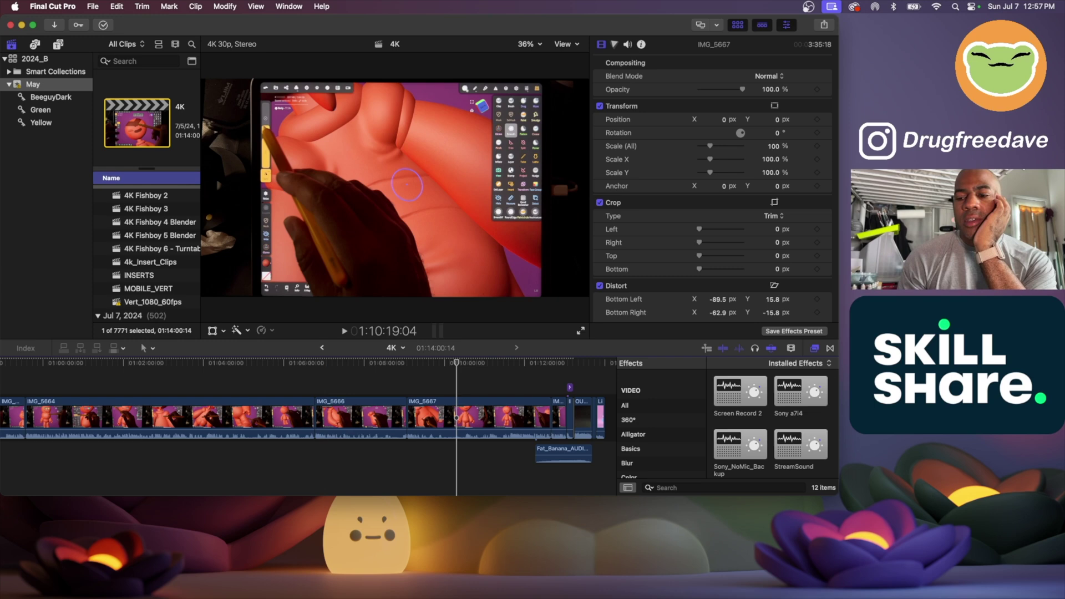
Open Exports in a new Finder tab and Quick Look Fishboy_XL_TT.mov
left_click(722, 545)
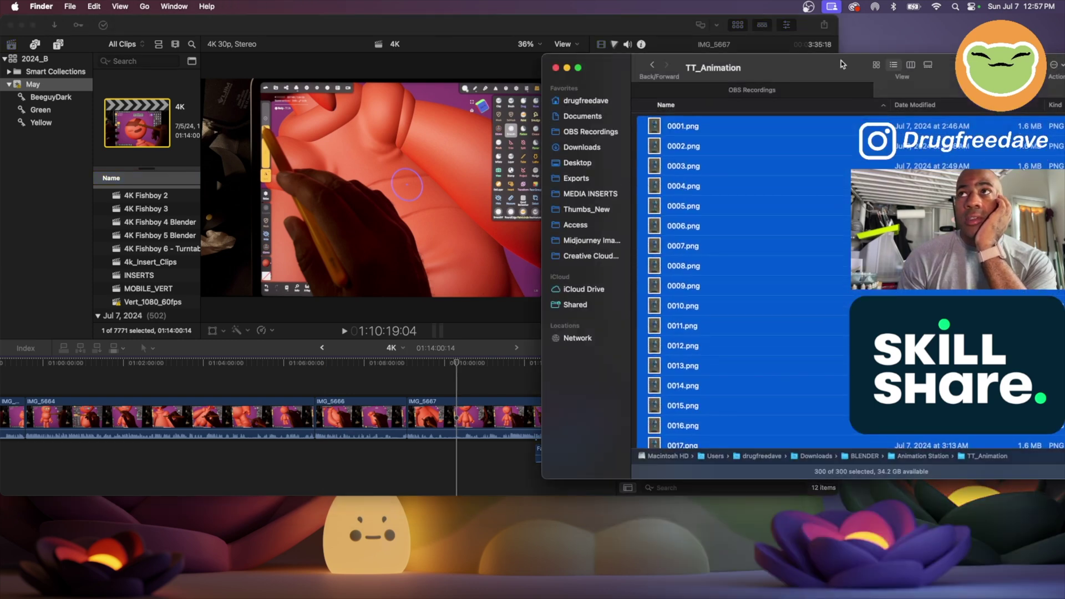
left_click_drag(840, 61, 646, 84)
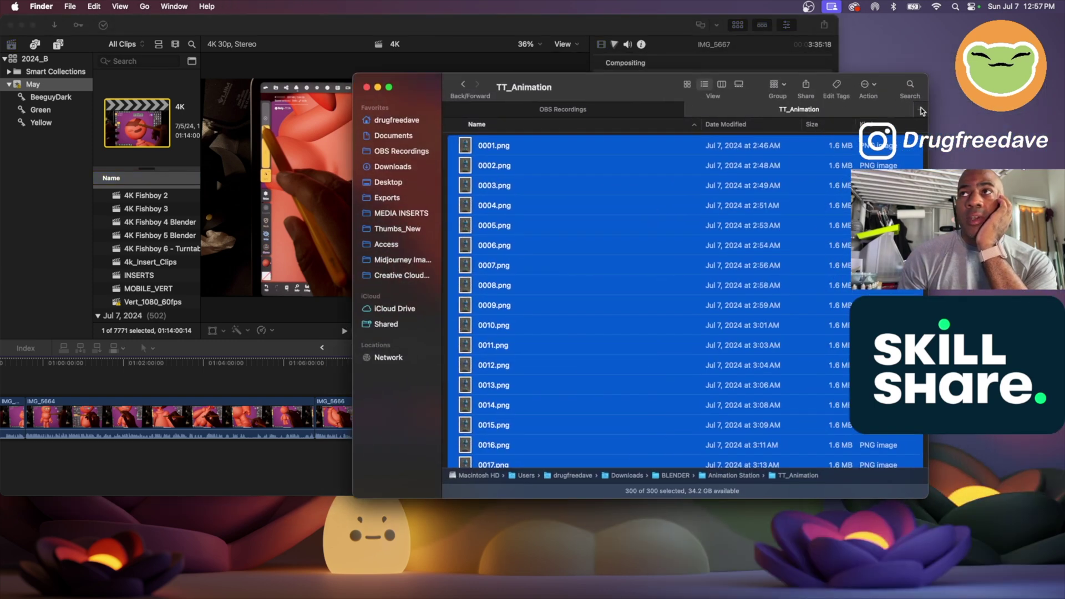
left_click(921, 109)
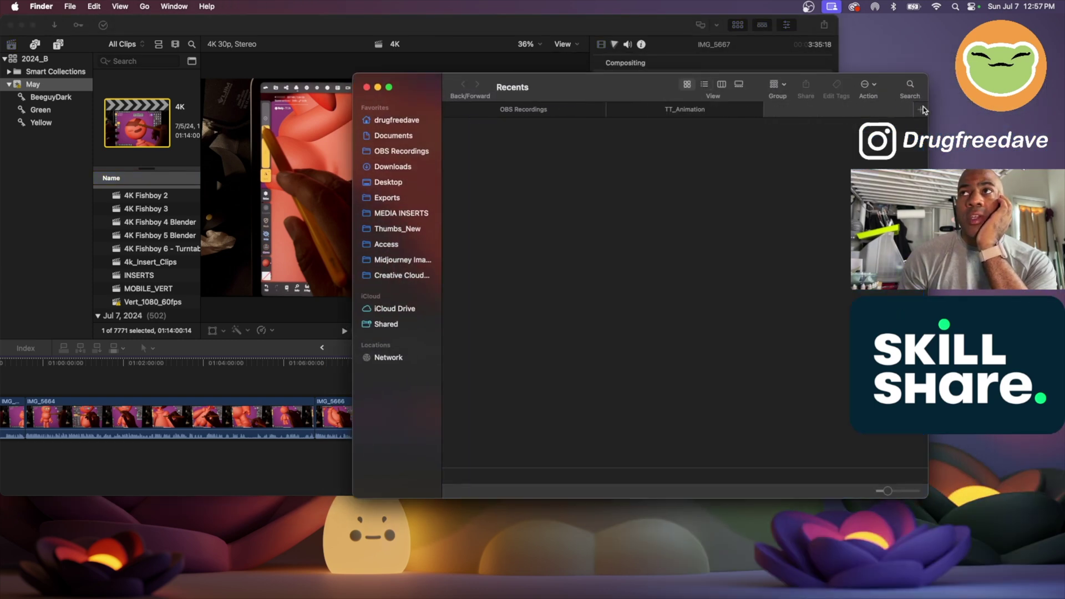
left_click(388, 198)
left_click(515, 164)
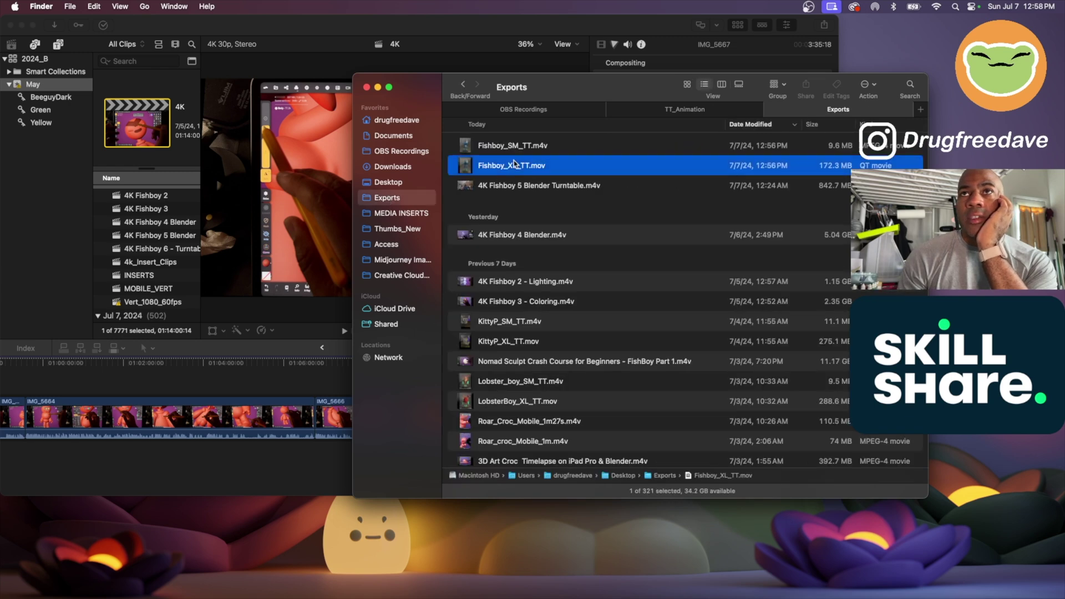
key("space")
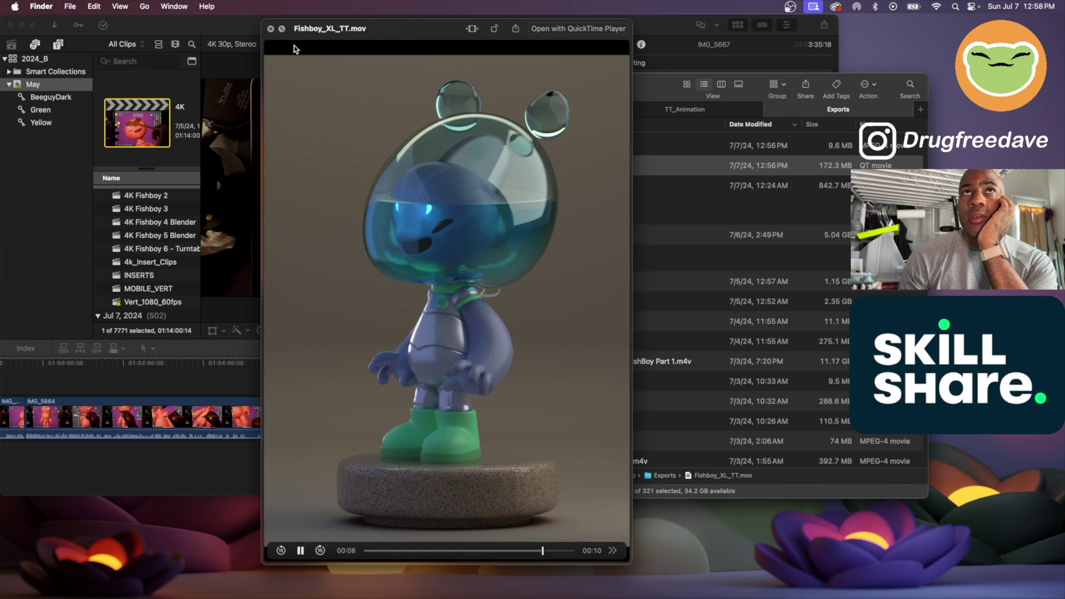
left_click(270, 29)
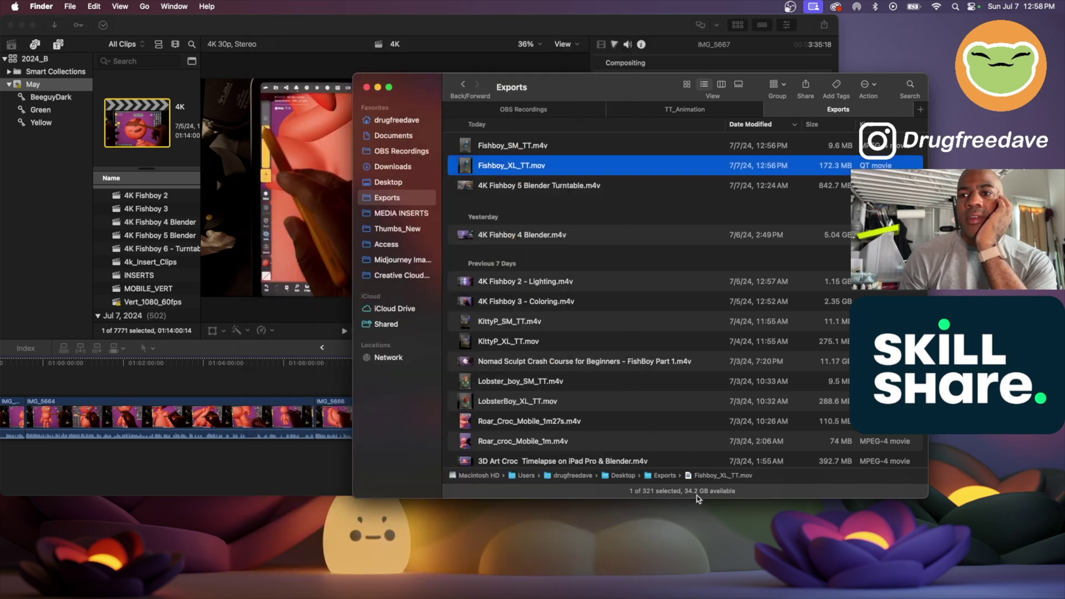